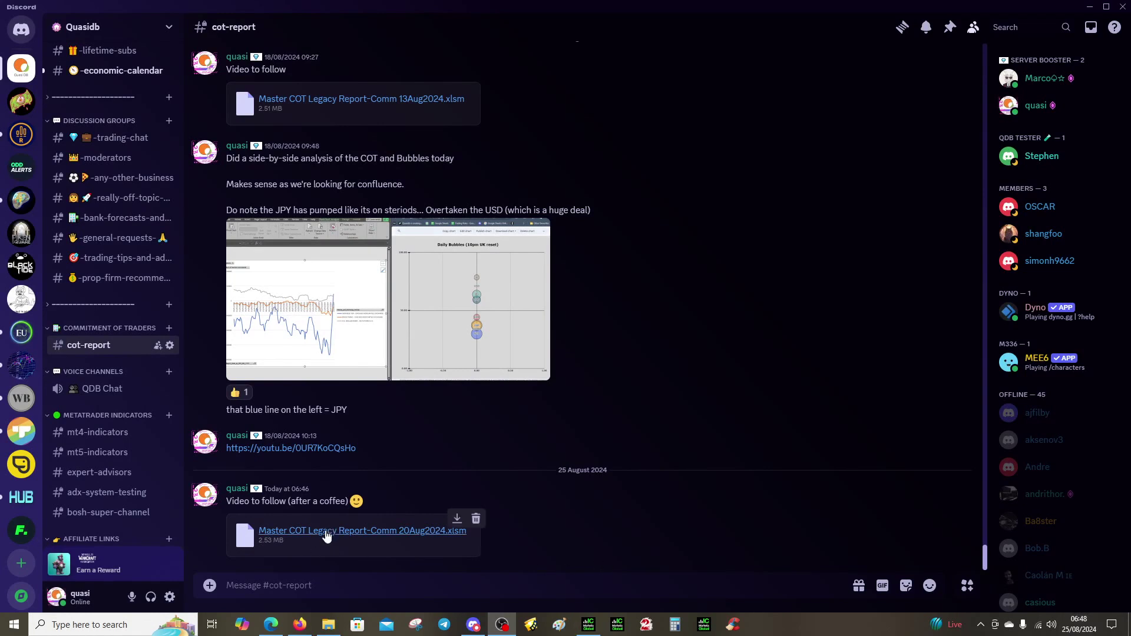
Unblock the Master COT Legacy Report-Comm 20Aug2024 file in Downloads through its Properties.
left_click(1087, 8)
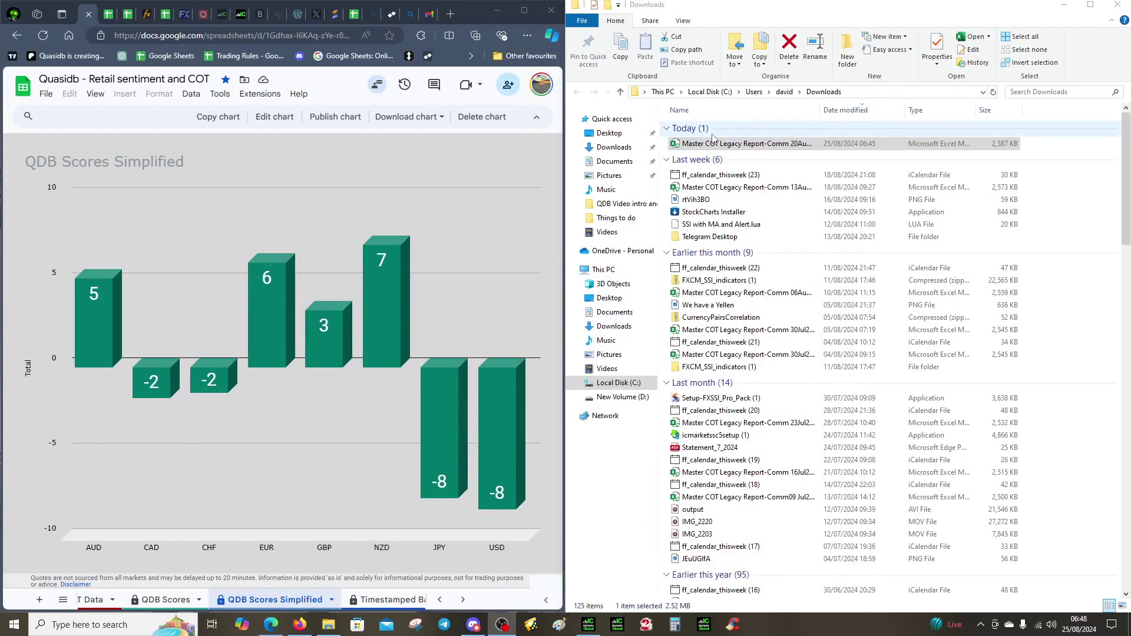
right_click(703, 147)
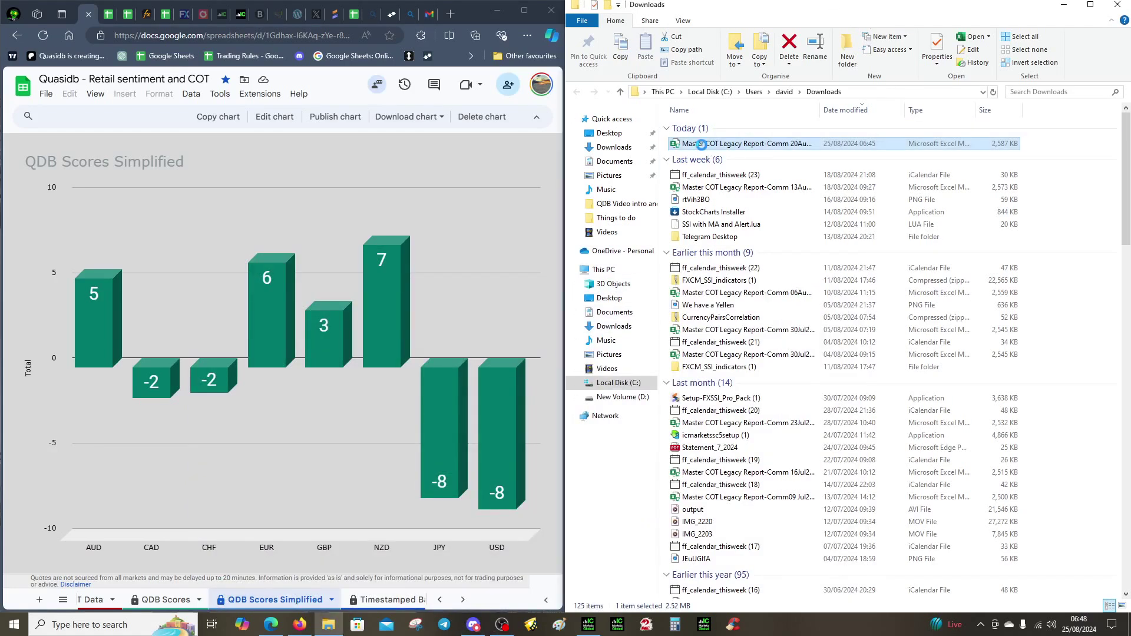
left_click(625, 382)
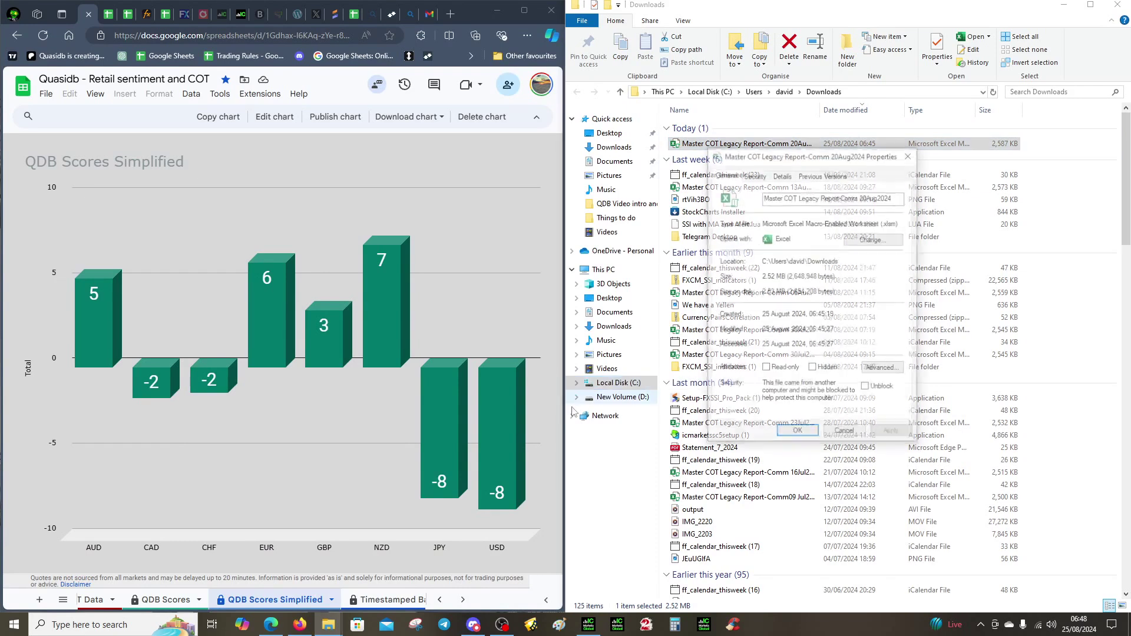
left_click(868, 388)
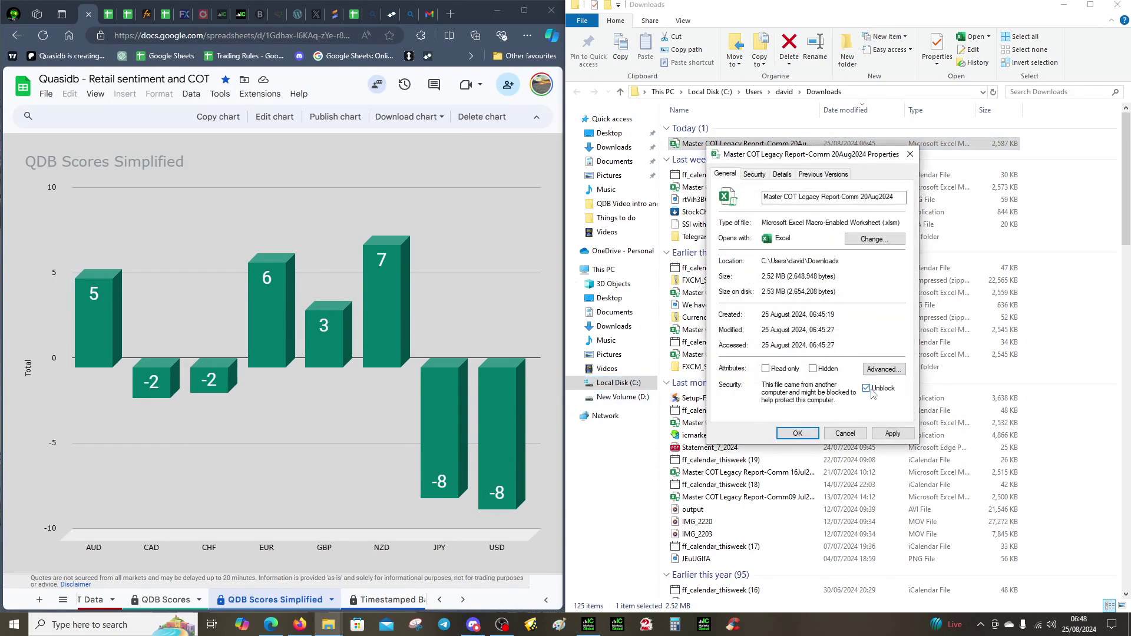
left_click(892, 433)
left_click(797, 433)
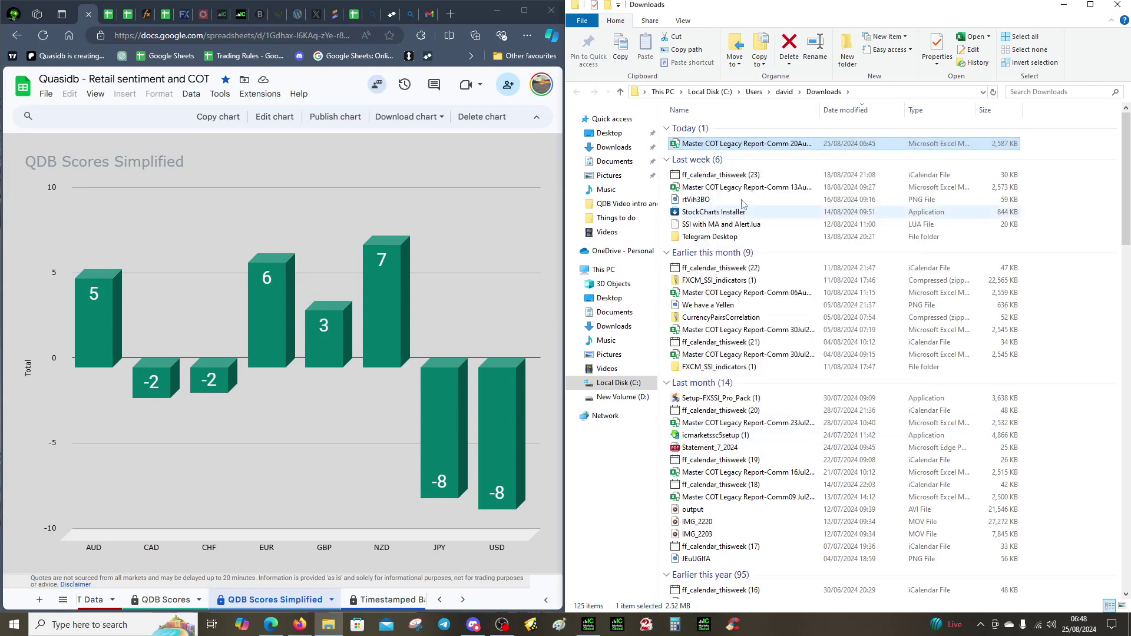
Open the 20Aug2024 COT report workbook with content enabled and maximize Excel.
double_click(691, 145)
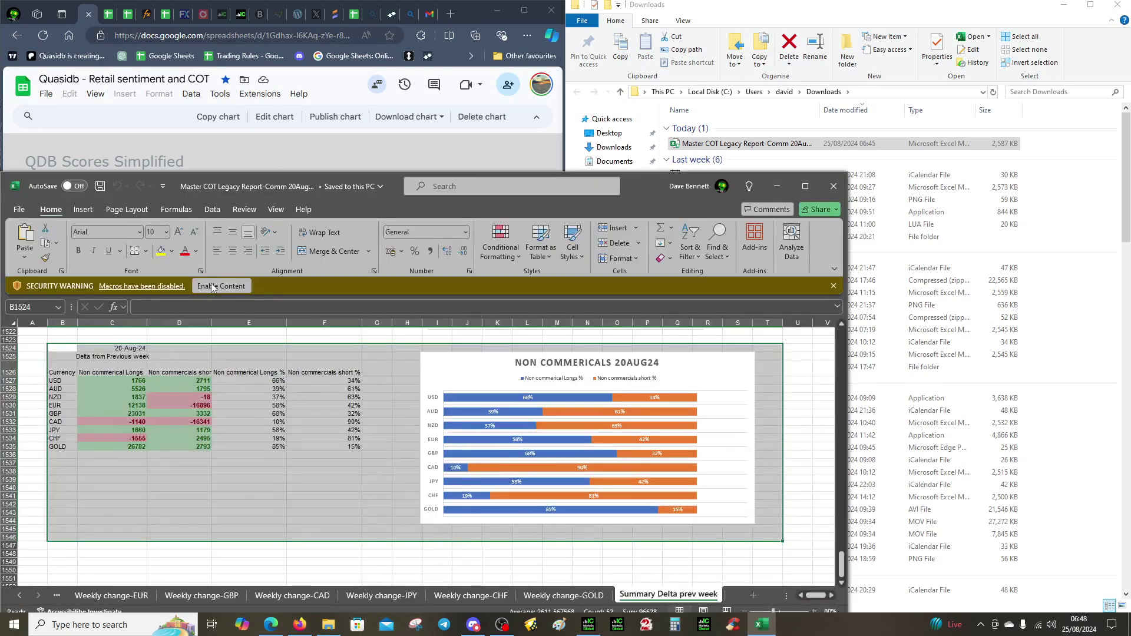
left_click(214, 285)
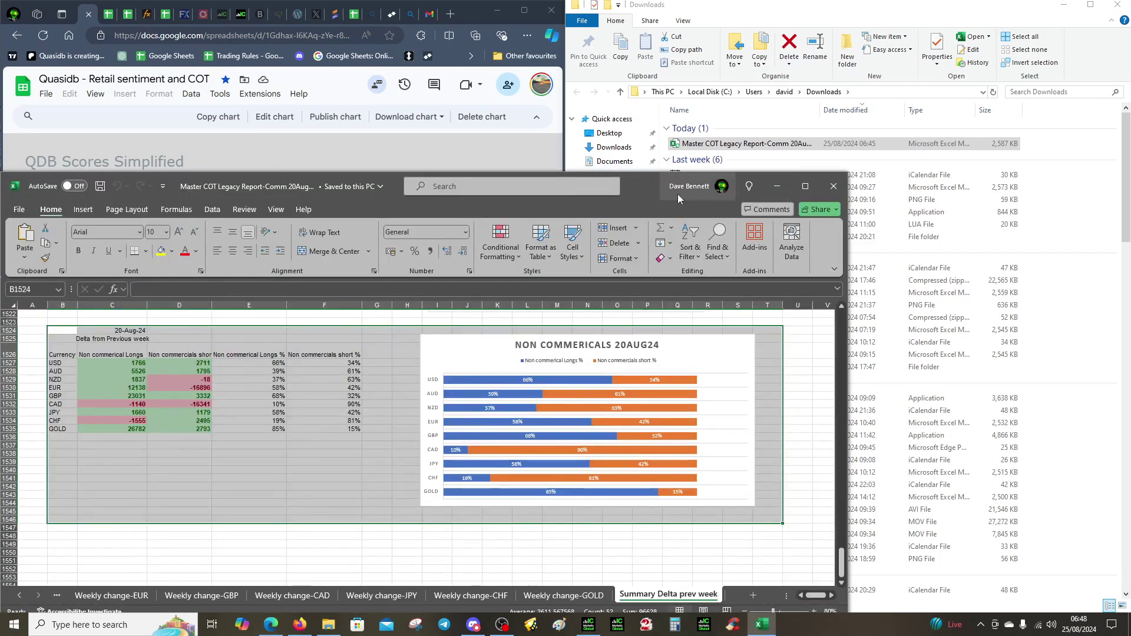
left_click_drag(631, 178, 865, 94)
left_click(1004, 95)
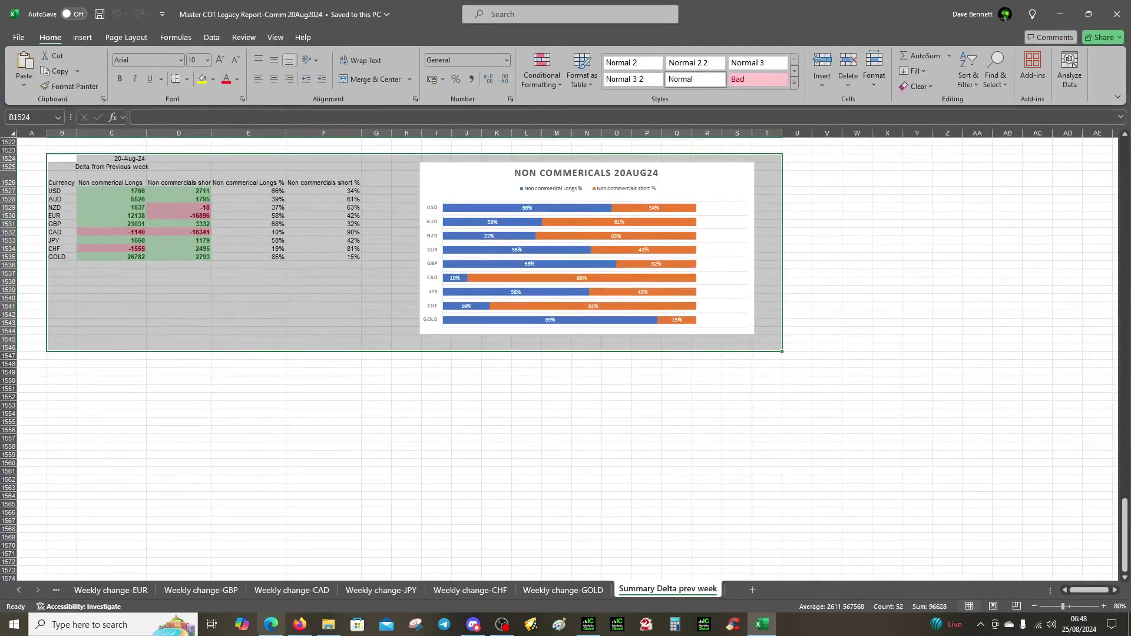
Go to the Chart Page sheet and scroll to the top of its charts.
left_click(22, 592)
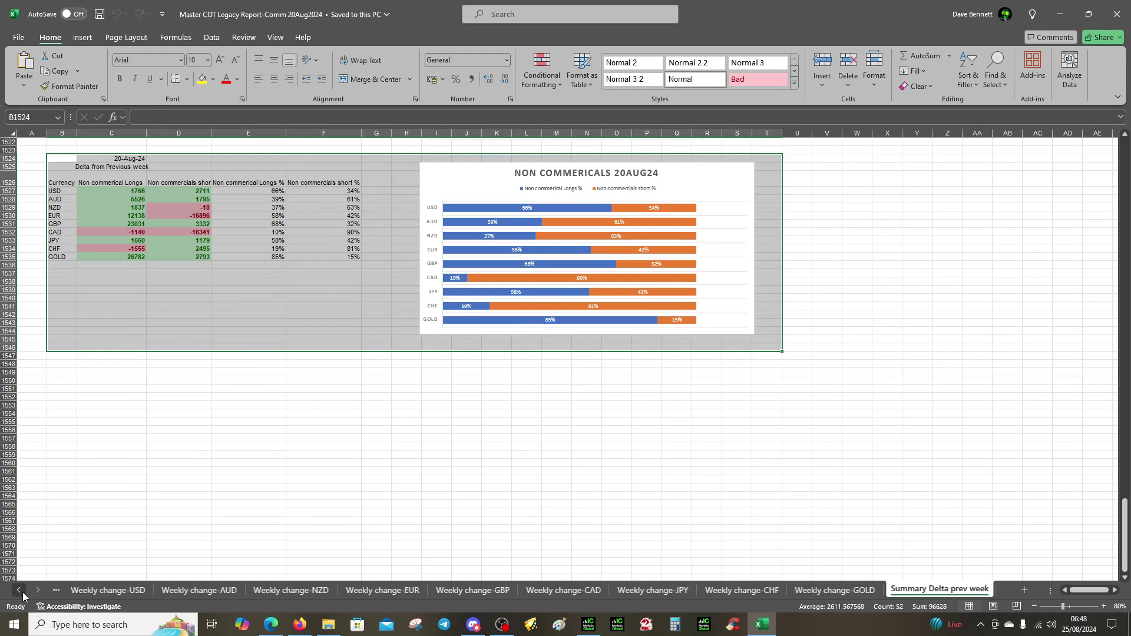
left_click(22, 592)
left_click(22, 592)
left_click(210, 590)
scroll(376, 429, "up", 14)
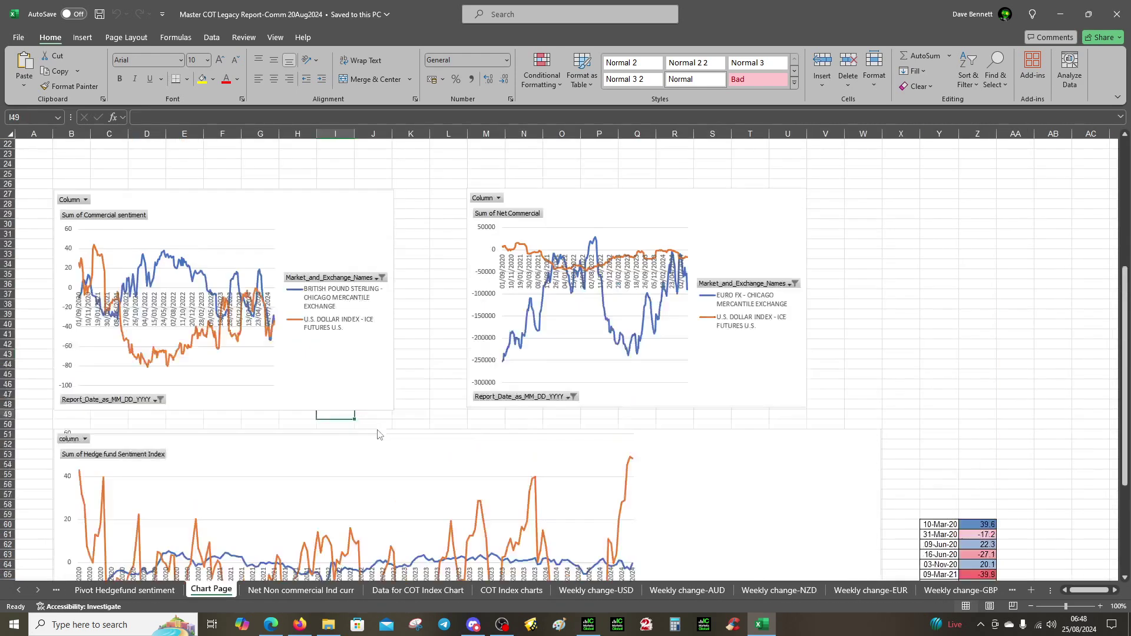
scroll(519, 446, "up", 2)
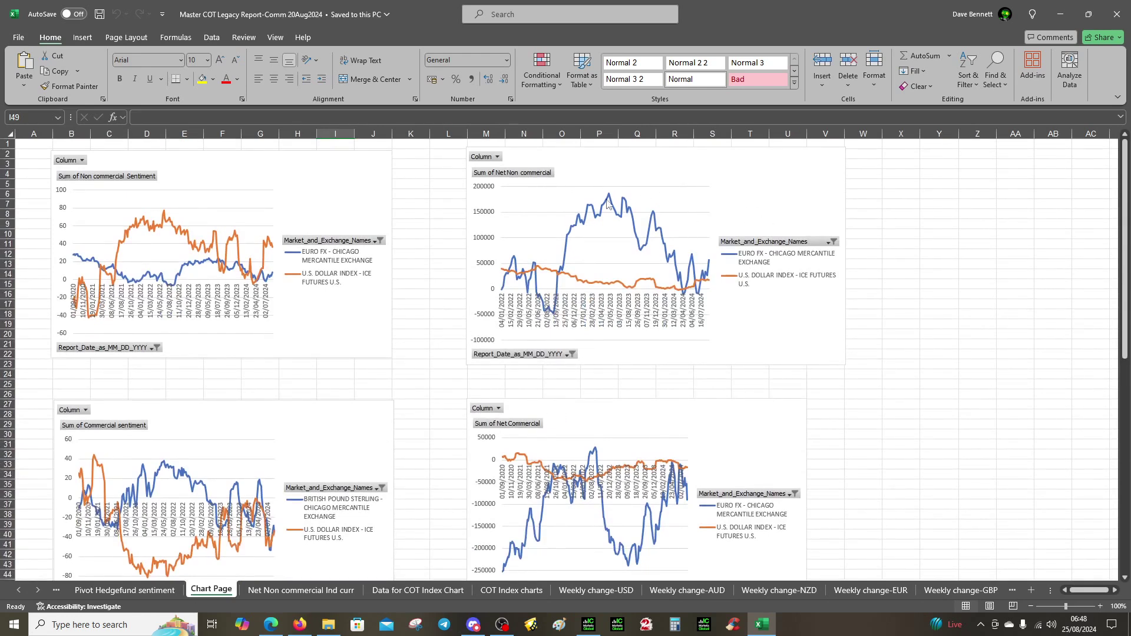
Move the Sum of Net Non commercial pivot chart to a new sheet named 'net non comms'.
right_click(775, 174)
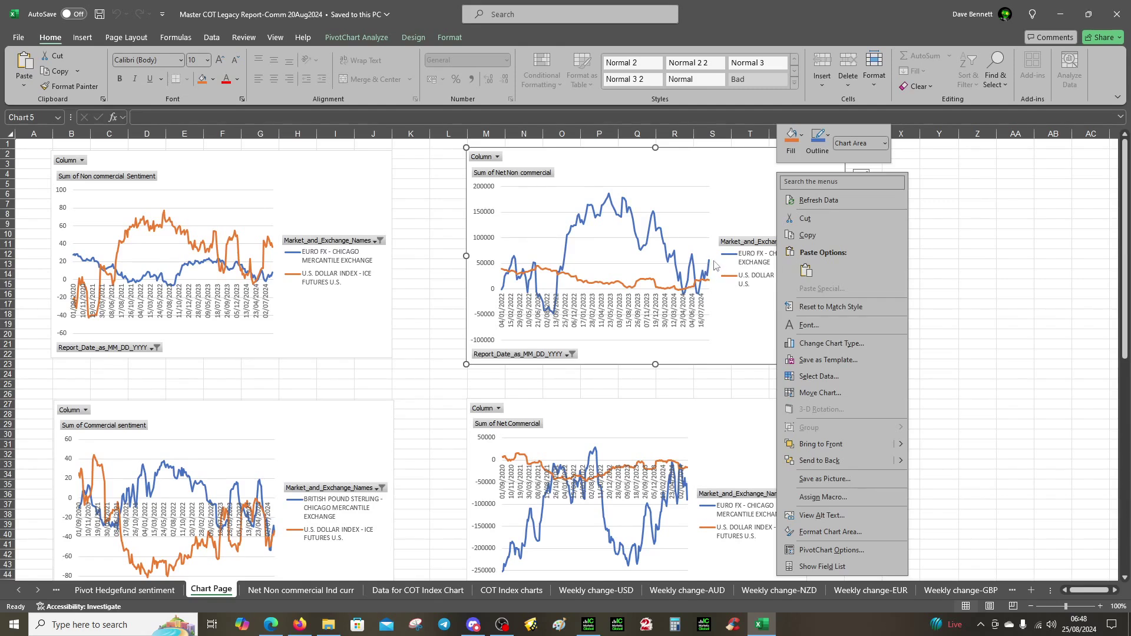
left_click(816, 392)
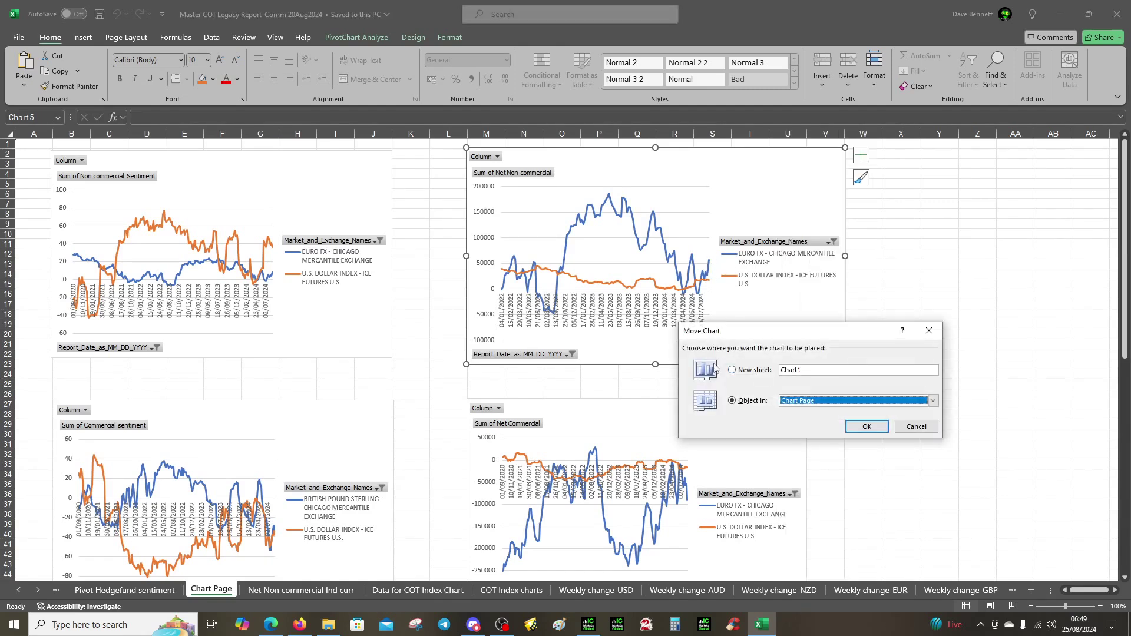
left_click(828, 370)
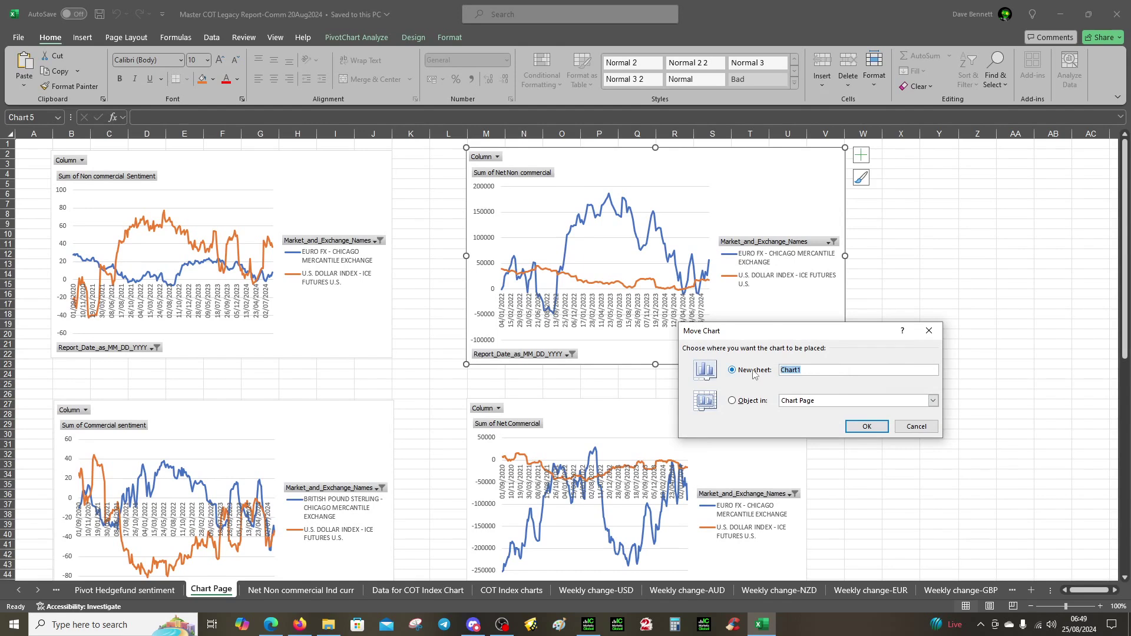
type("net non comms")
key("Return")
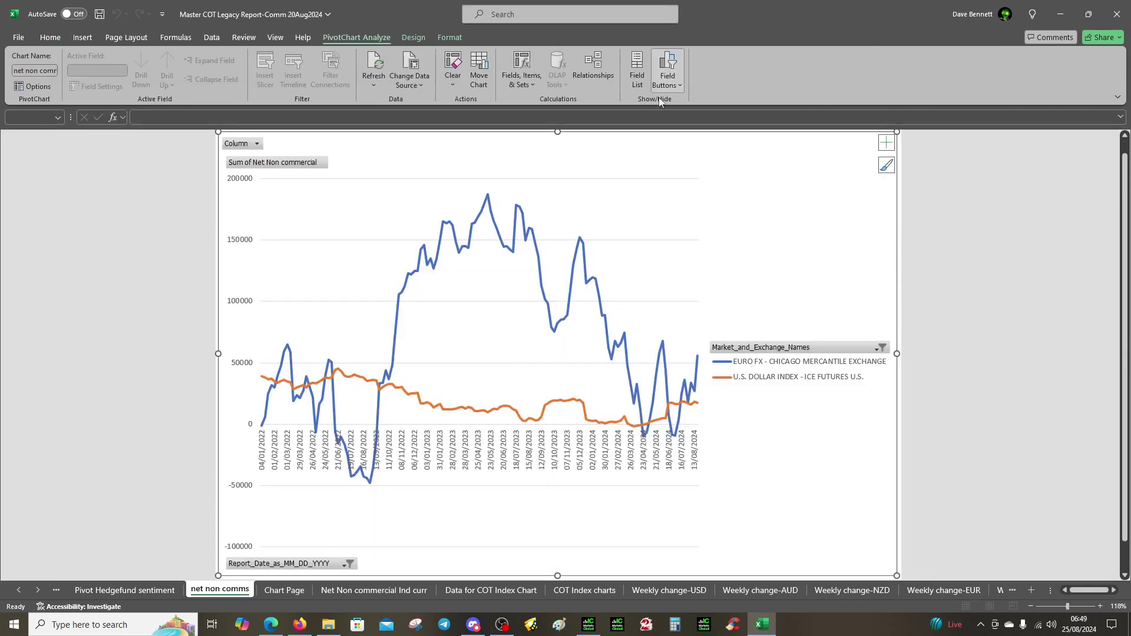
left_click_drag(698, 5, 1, 194)
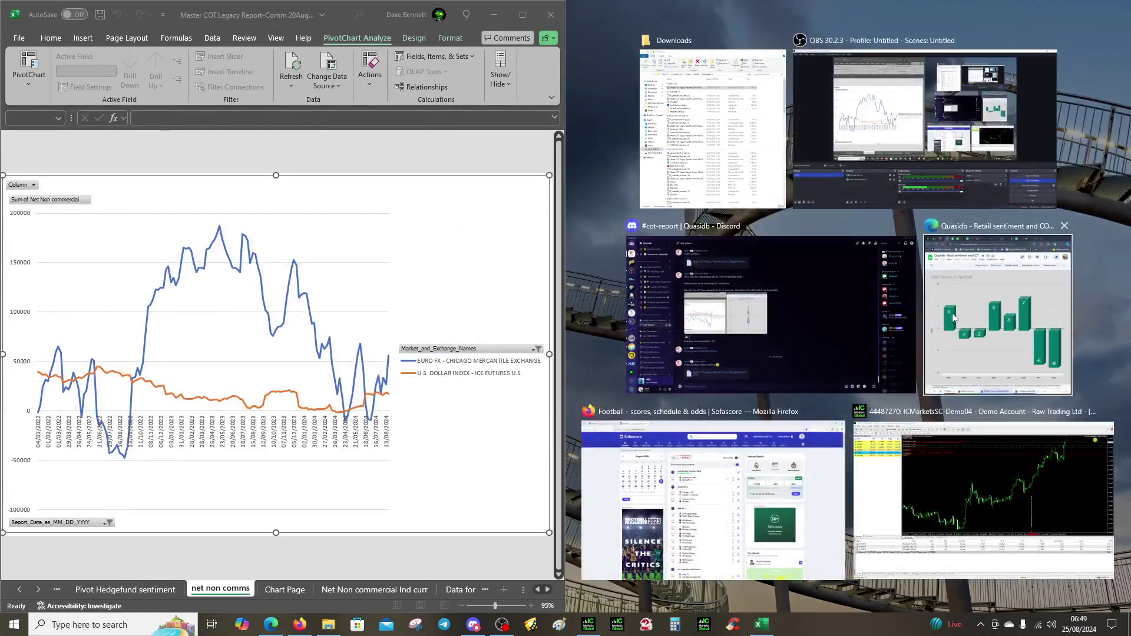
Snap Excel left and the Quasidb Chrome window with the QDB Scores Simplified chart right.
left_click(960, 310)
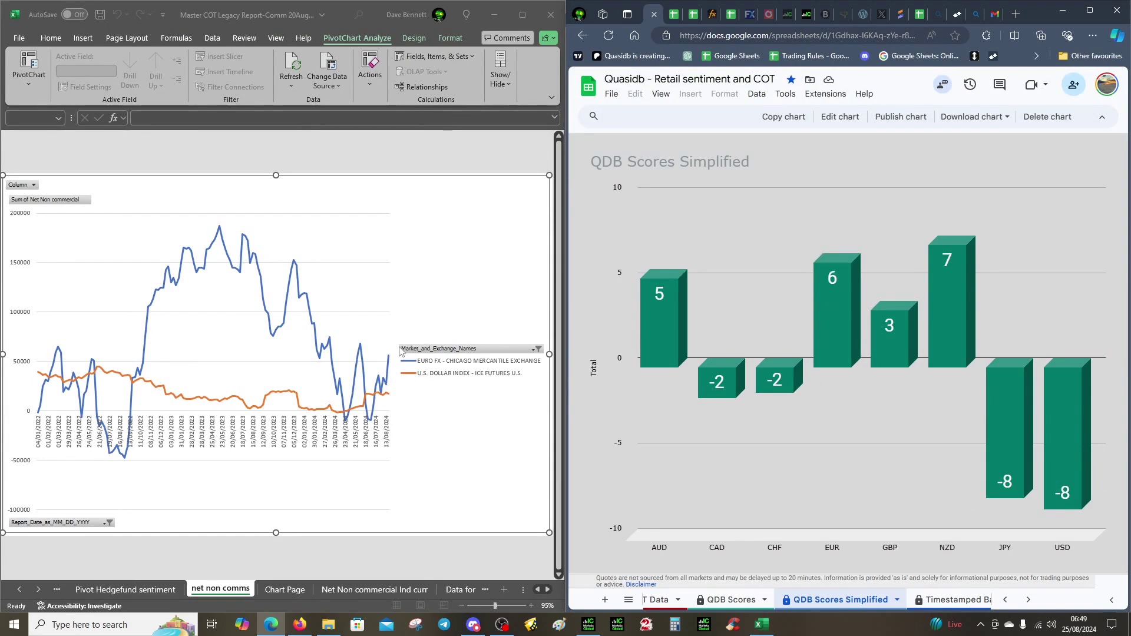
mouse_move(388, 399)
mouse_move(386, 368)
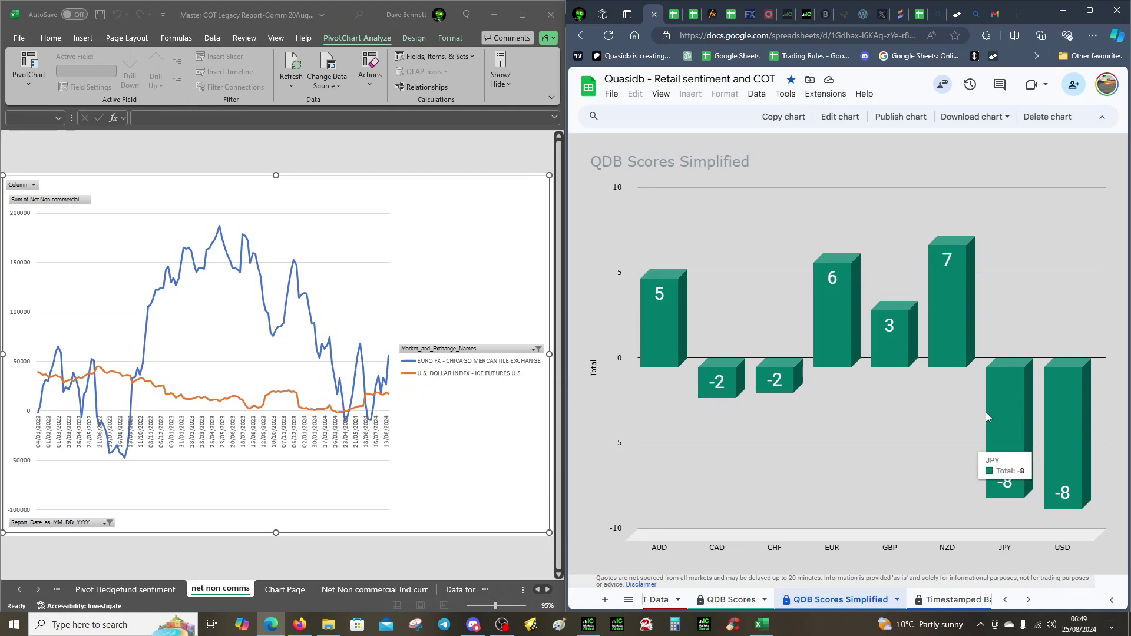
mouse_move(936, 278)
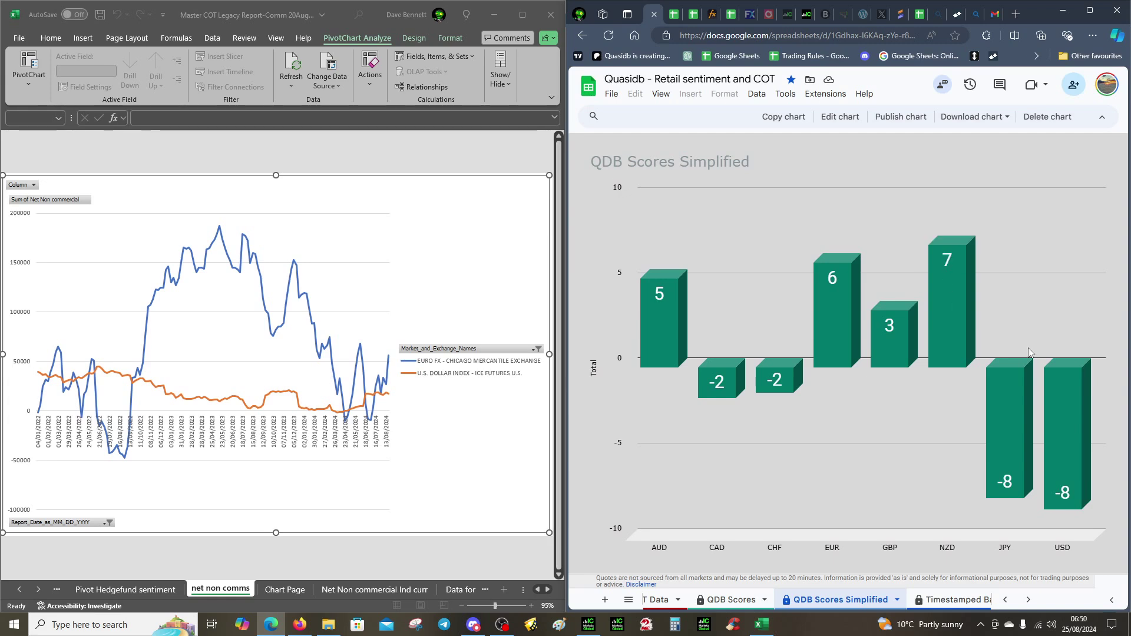
mouse_move(1065, 502)
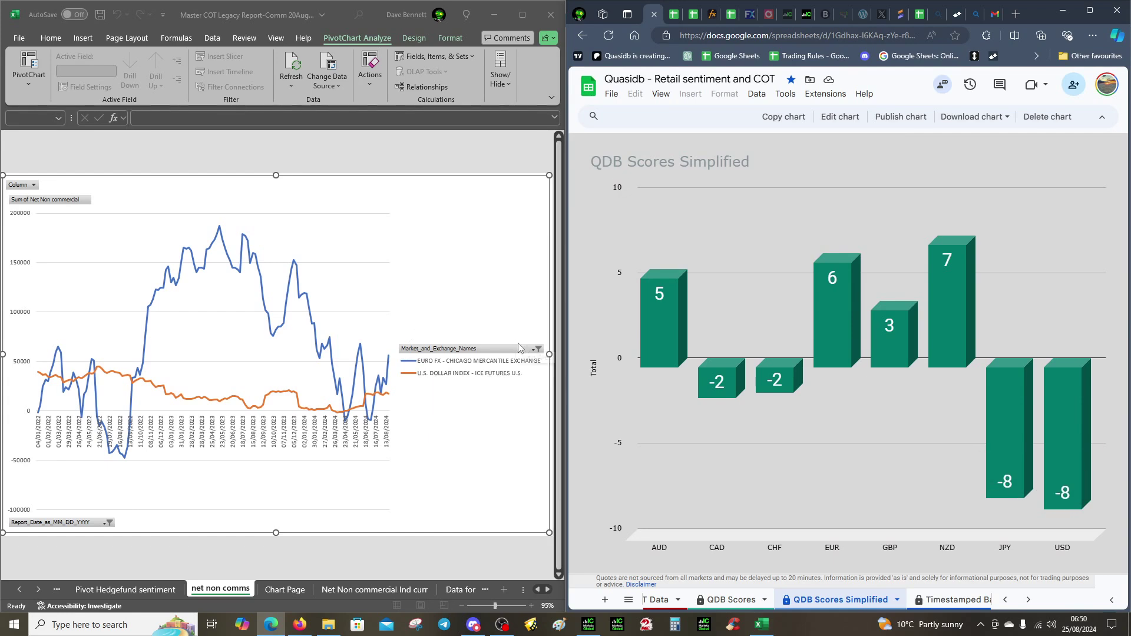
Tick JAPANESE YEN in the Market_and_Exchange_Names filter so it plots beside EURO FX and U.S. Dollar Index.
left_click(534, 353)
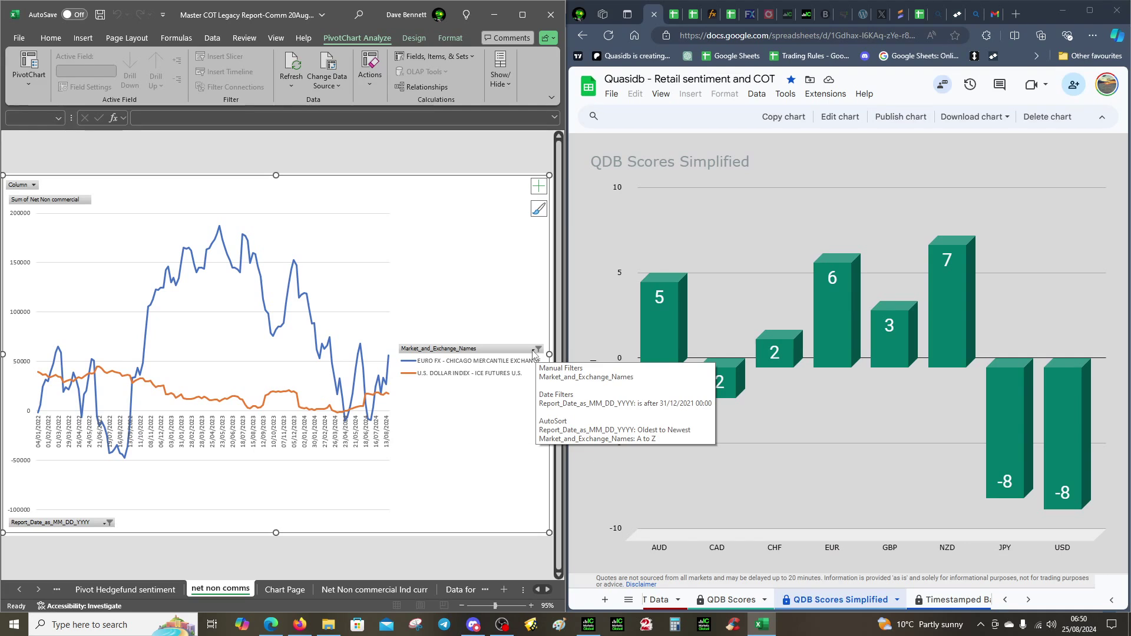
left_click(534, 353)
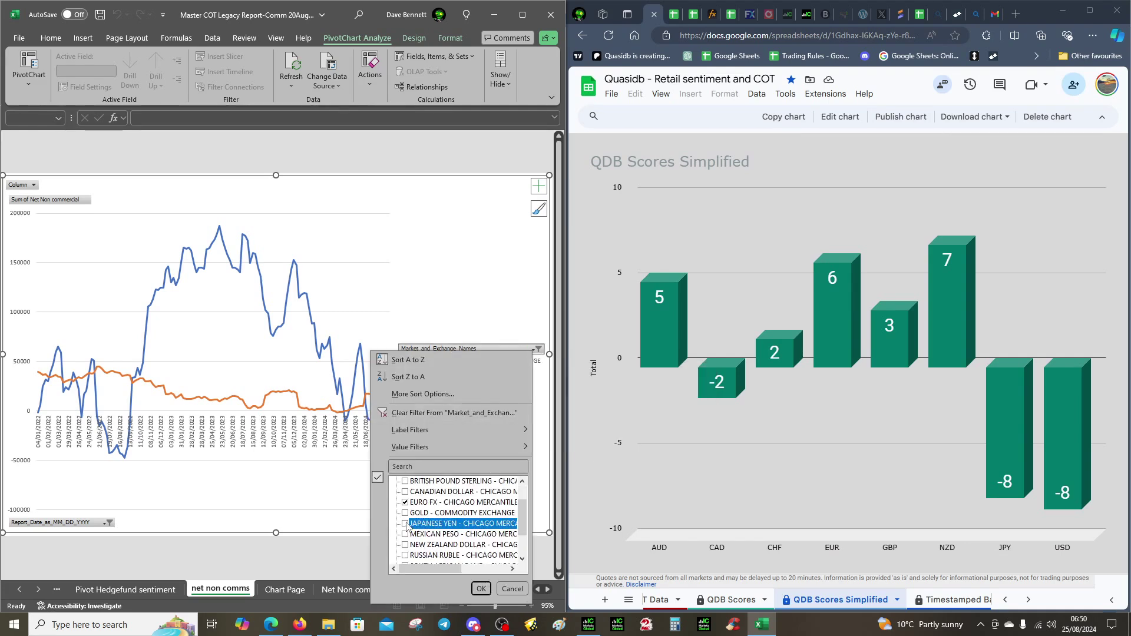
left_click(481, 589)
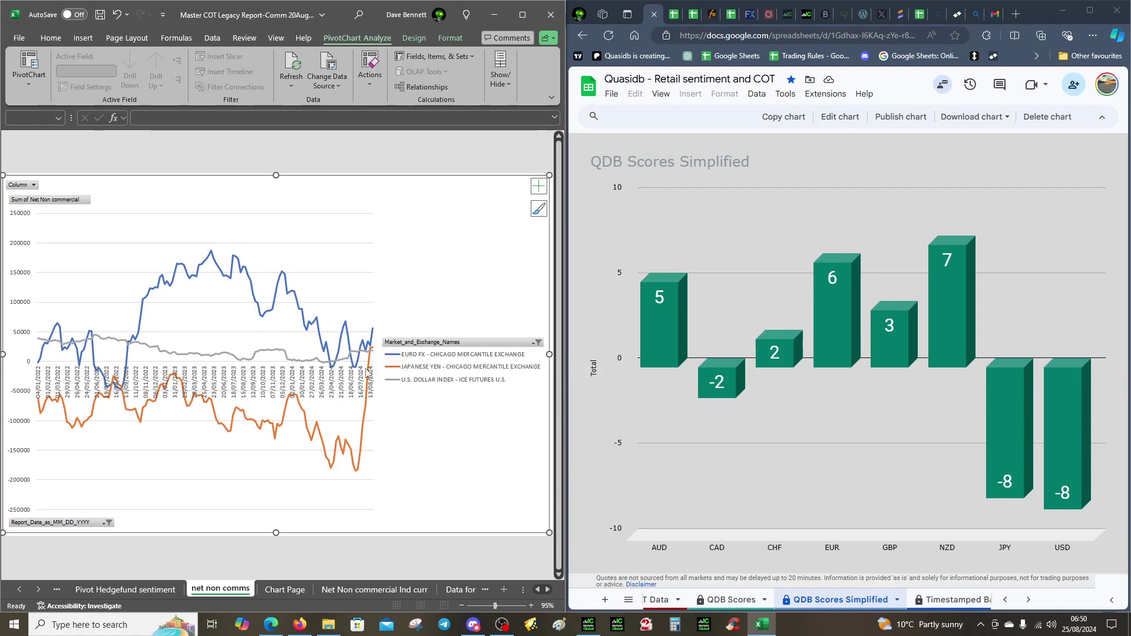
mouse_move(371, 350)
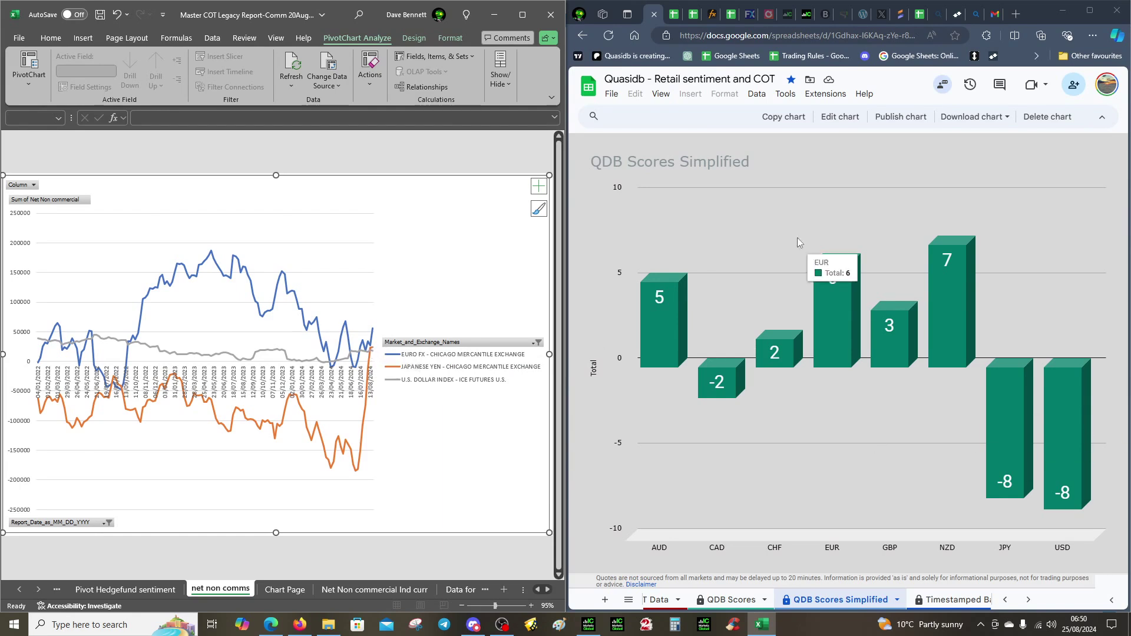
mouse_move(988, 463)
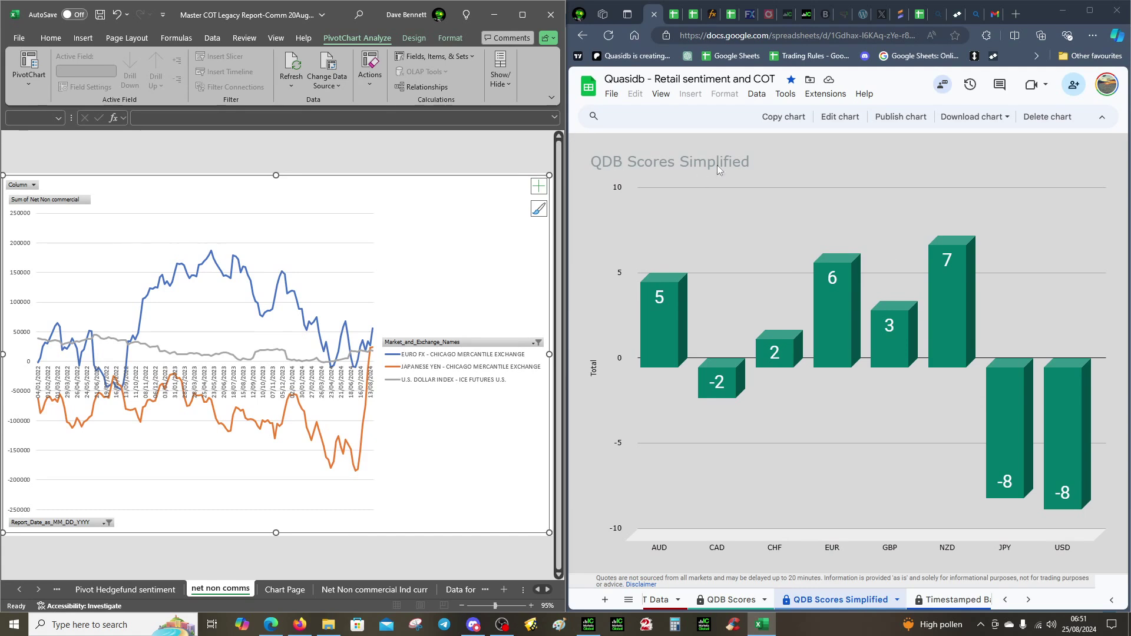
mouse_move(954, 350)
left_click(532, 344)
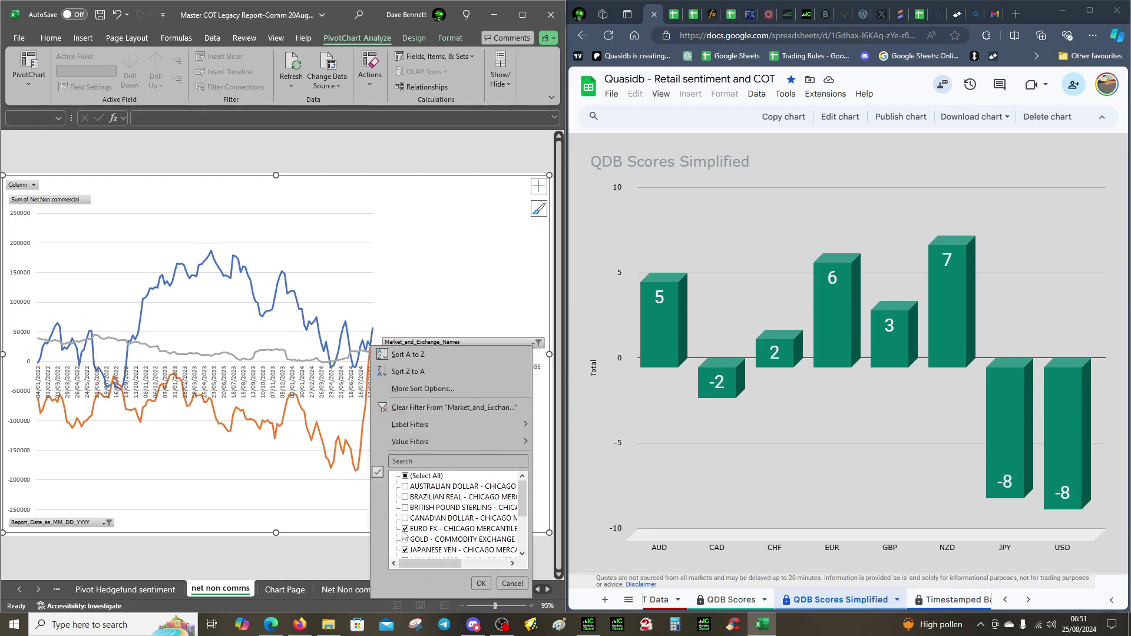
left_click(405, 528)
left_click(404, 486)
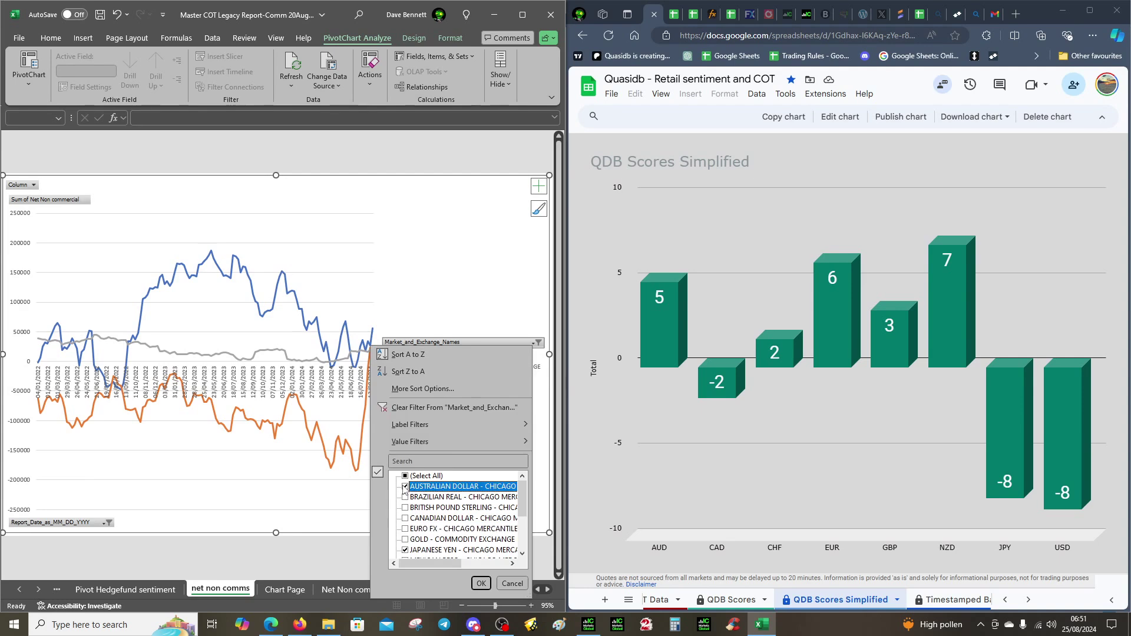
left_click(480, 583)
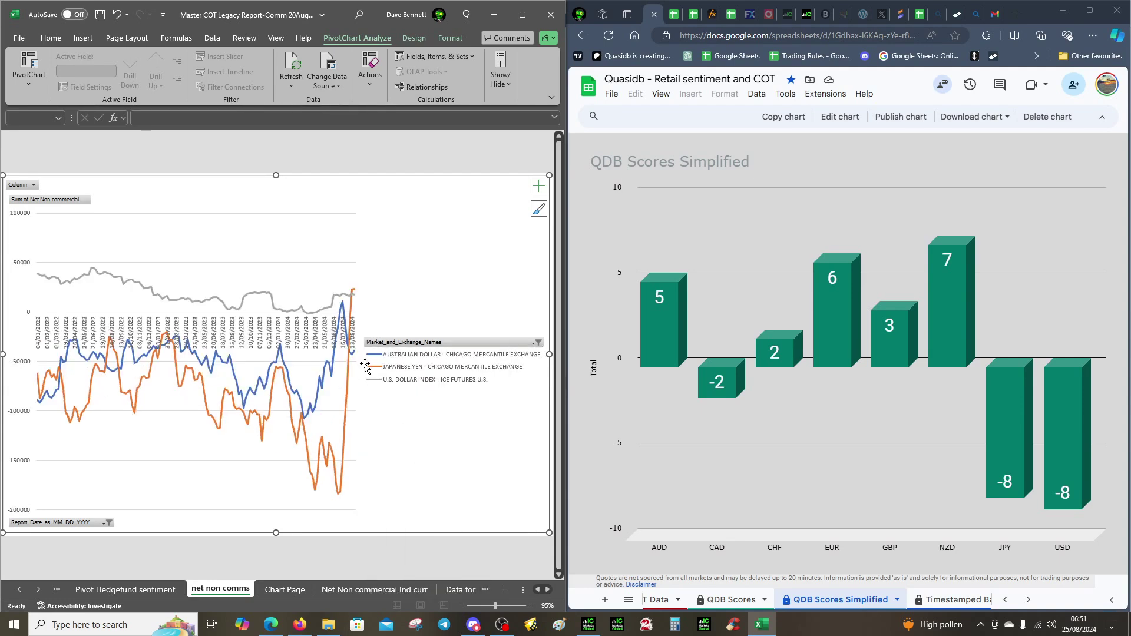
mouse_move(355, 362)
left_click(537, 342)
left_click(406, 487)
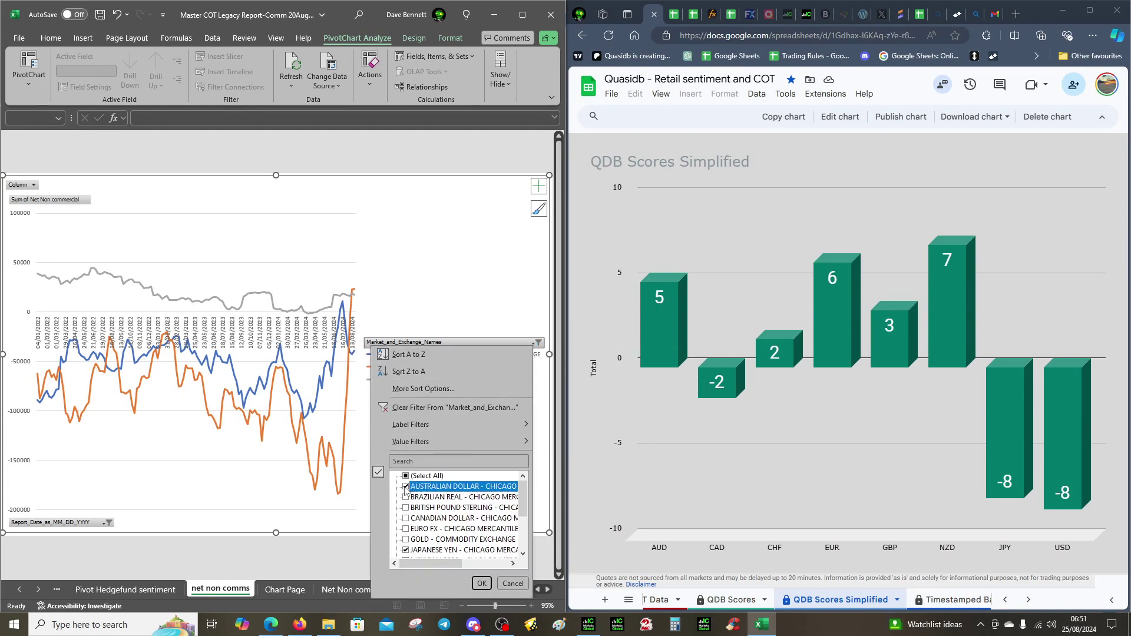
left_click(406, 507)
left_click(481, 584)
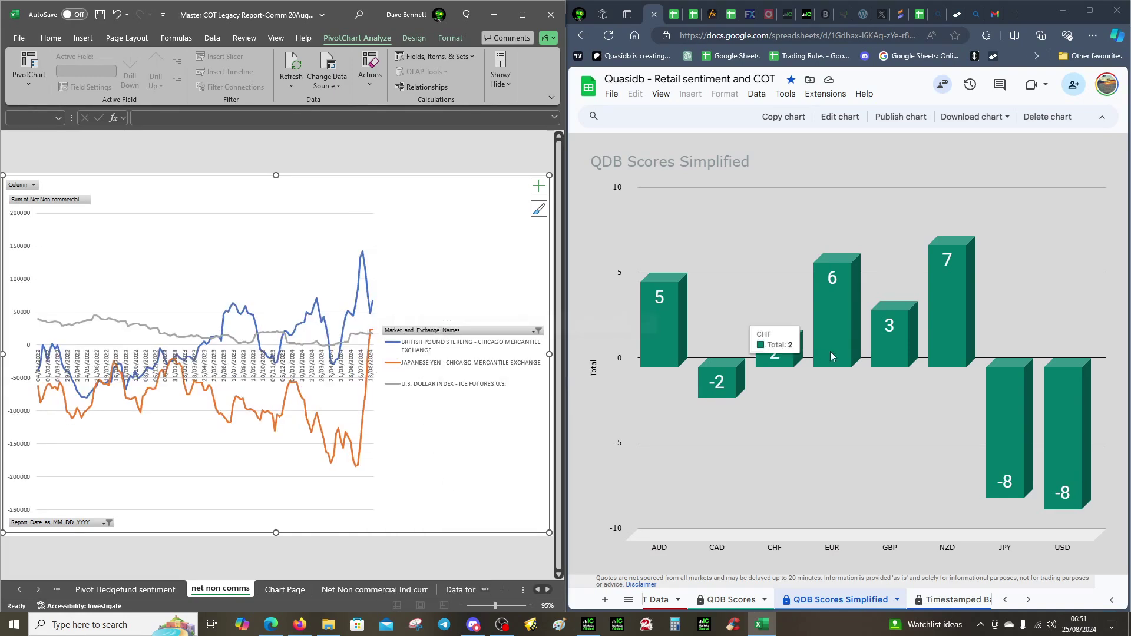
mouse_move(890, 326)
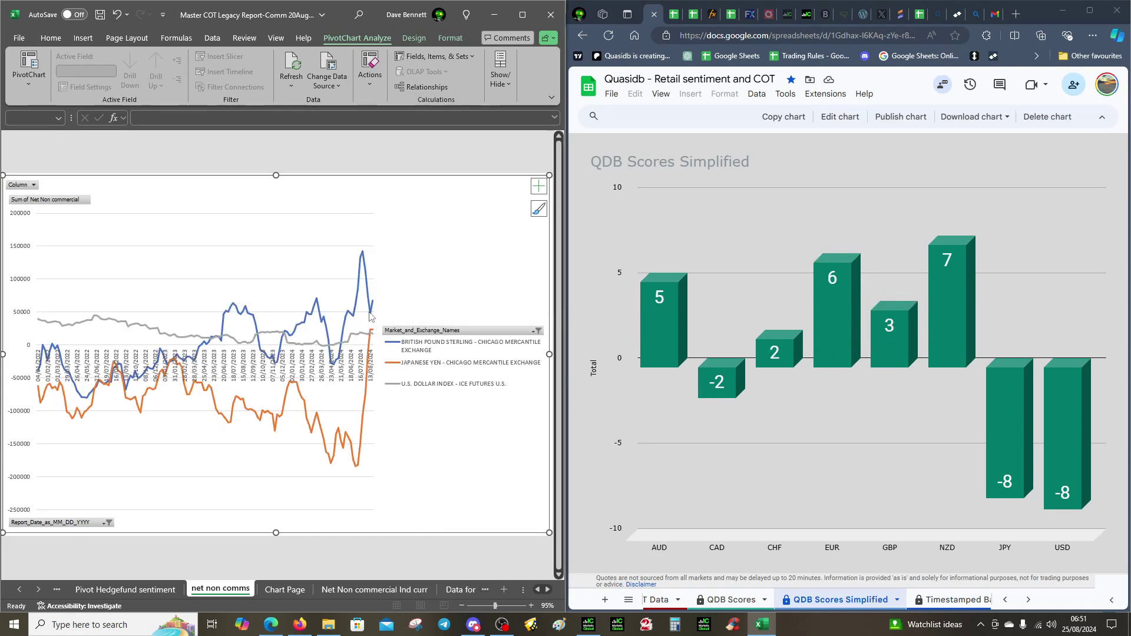
mouse_move(371, 316)
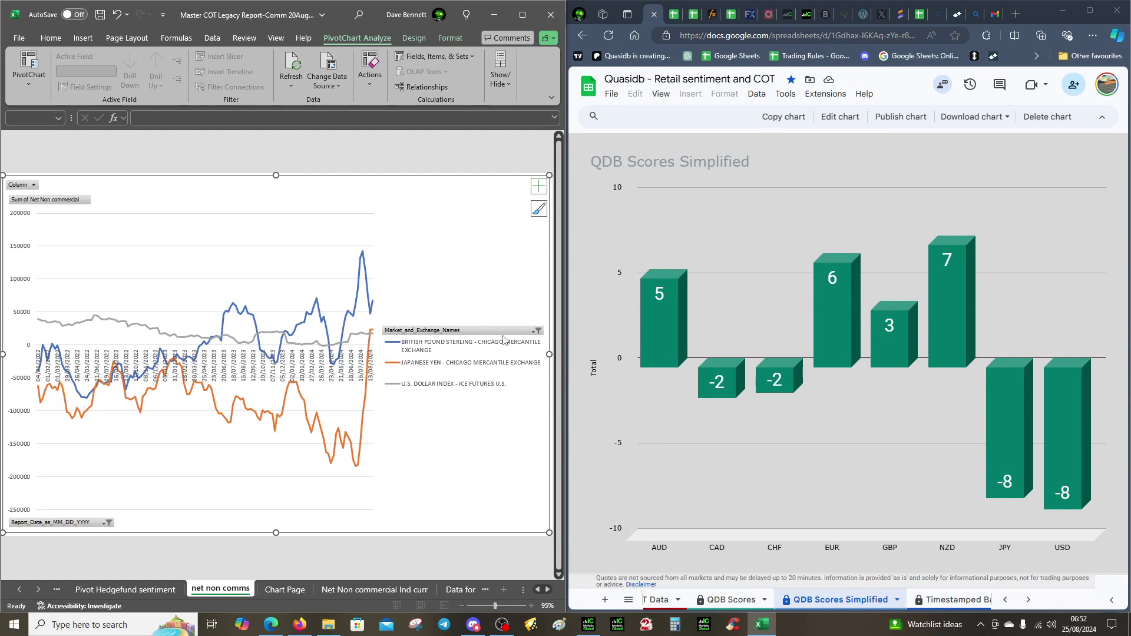
Swap British Pound Sterling for Canadian Dollar in the chart's Market_and_Exchange_Names filter.
left_click(536, 331)
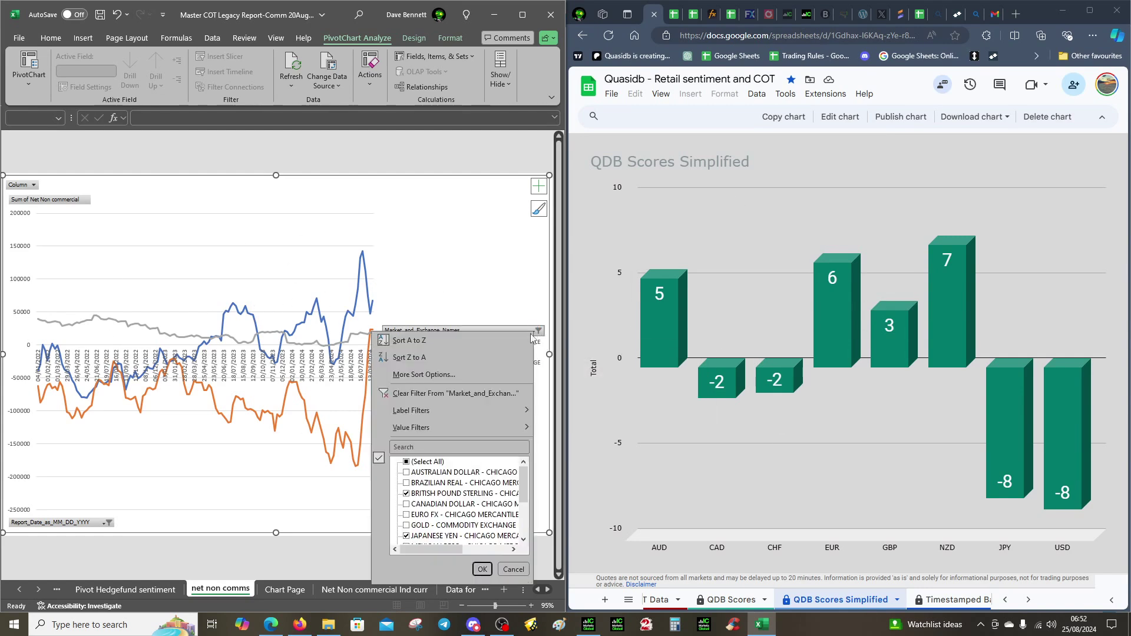
left_click(406, 493)
left_click(406, 504)
left_click(482, 569)
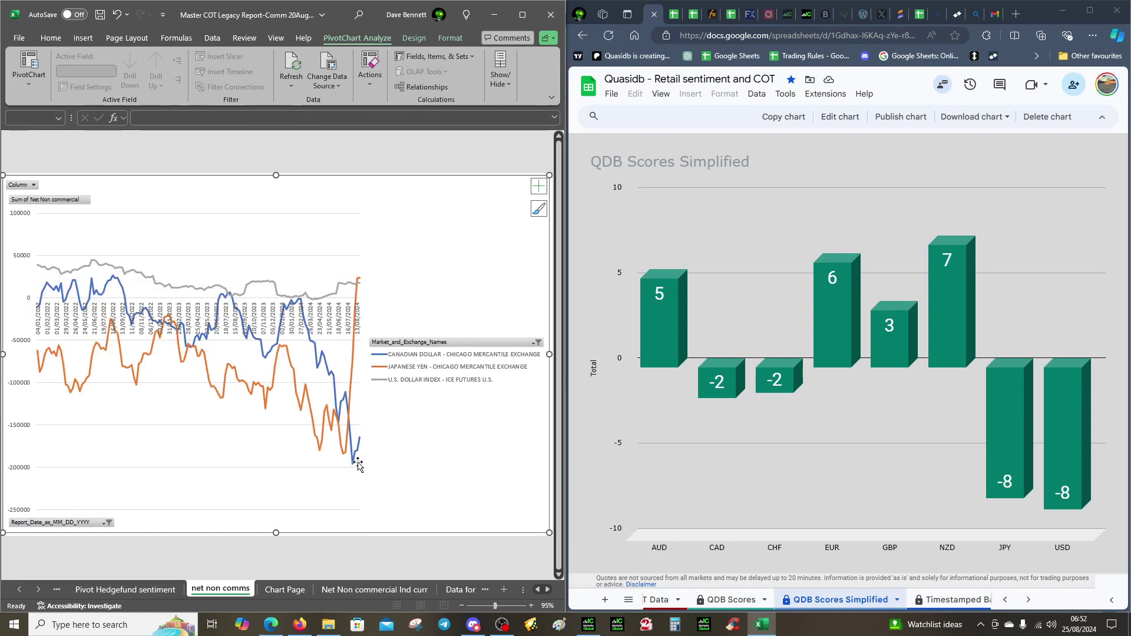
mouse_move(711, 384)
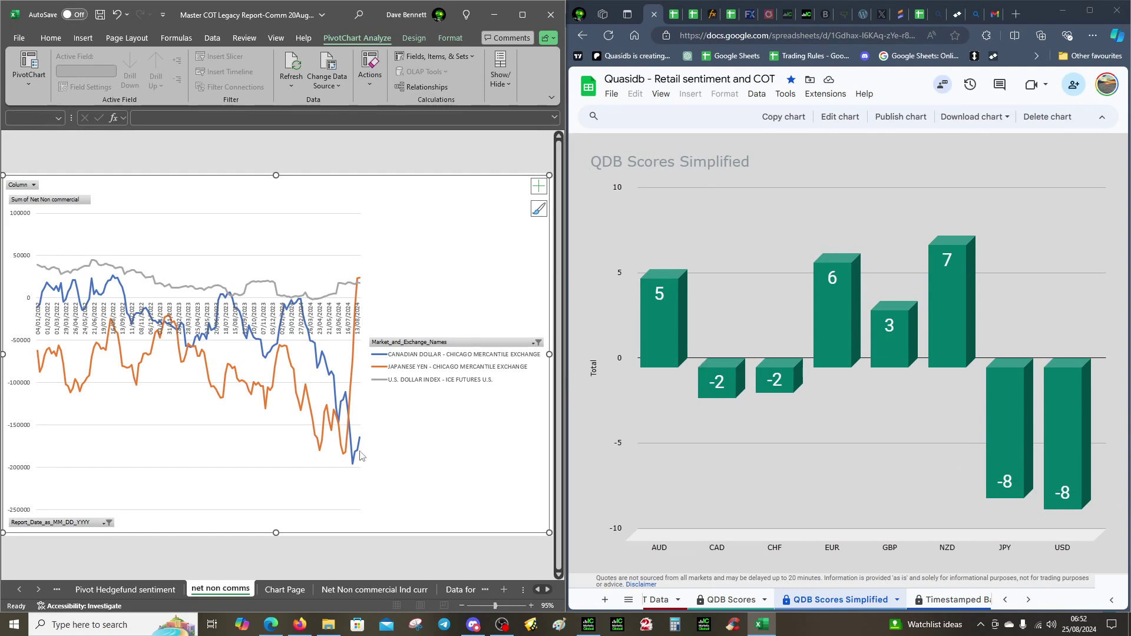
mouse_move(360, 453)
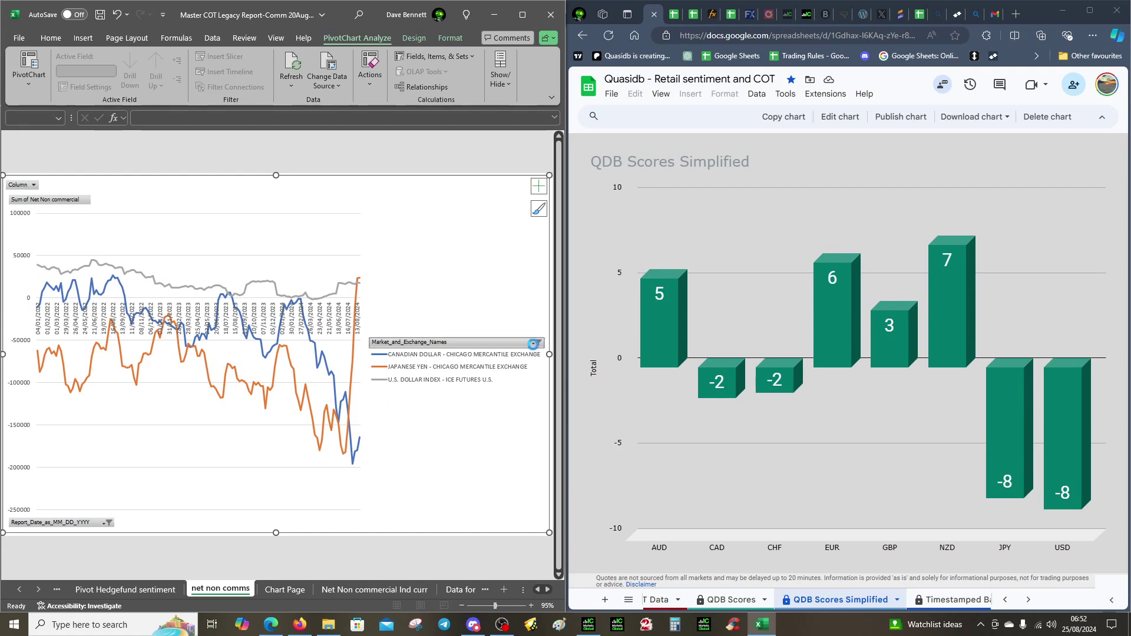
Swap Canadian Dollar for GOLD - COMMODITY EXCHANGE in the chart's market filter.
left_click(538, 342)
left_click(406, 518)
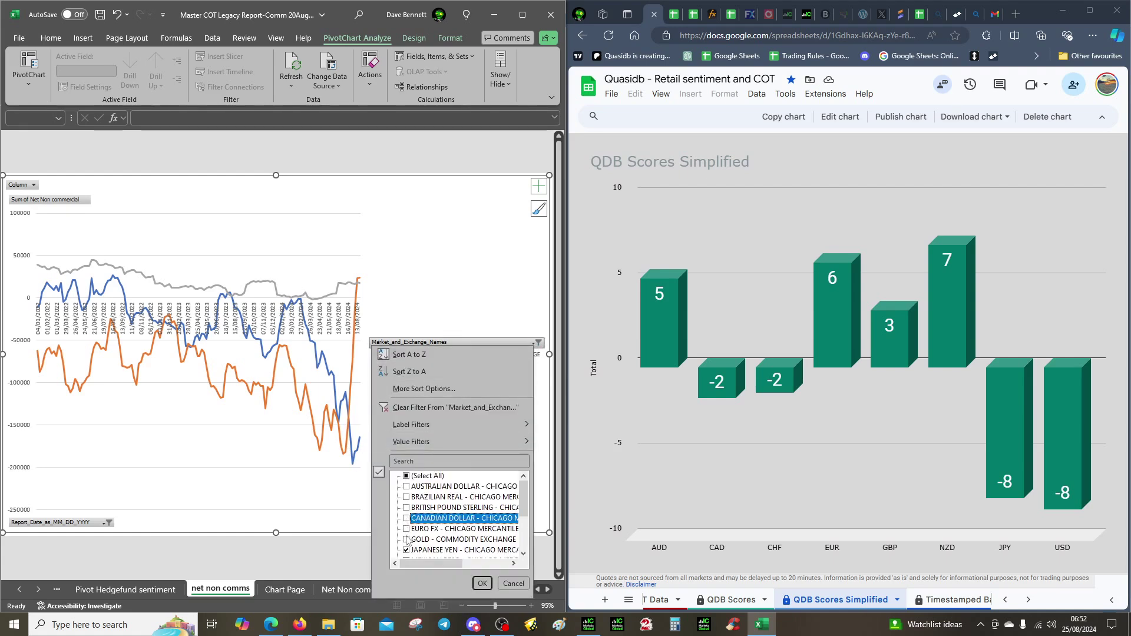
left_click(406, 540)
left_click(482, 583)
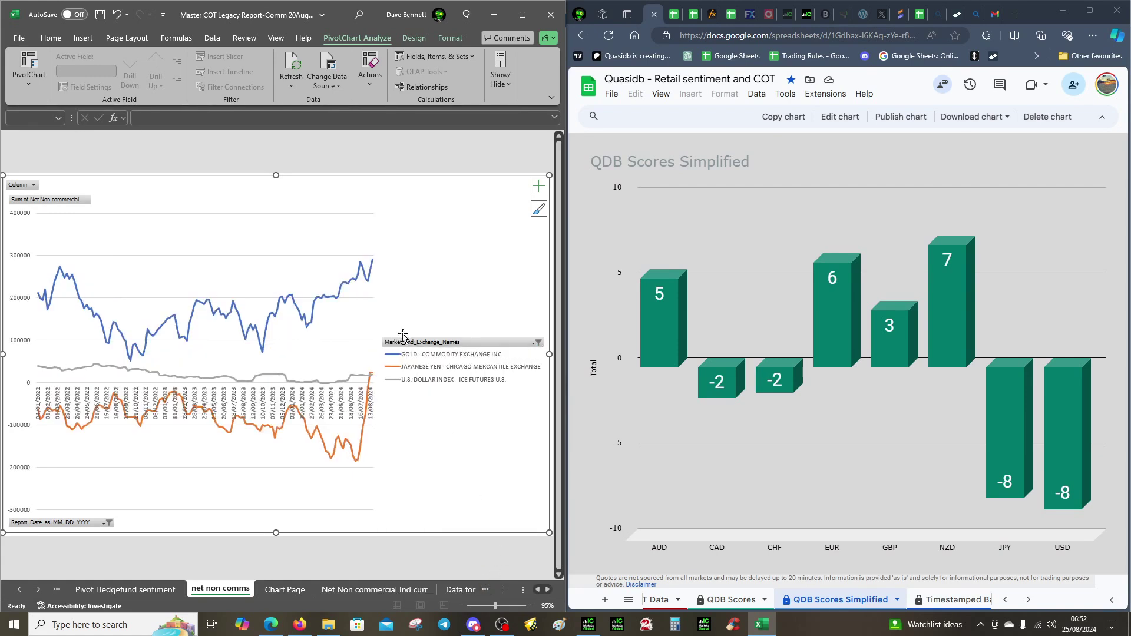
mouse_move(371, 284)
mouse_move(375, 263)
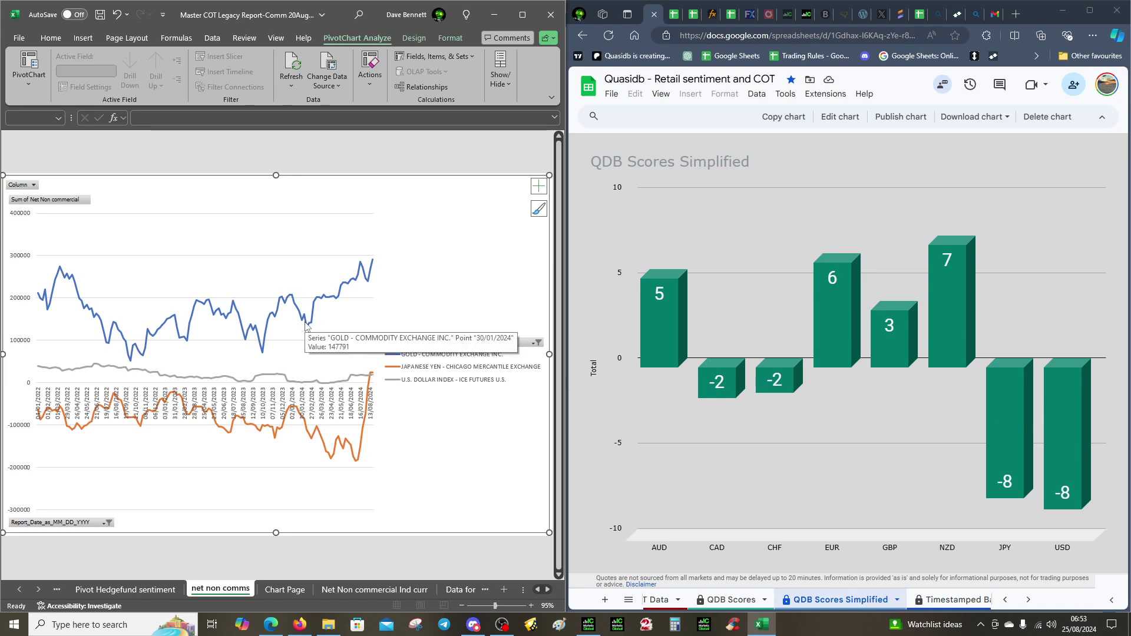
mouse_move(305, 327)
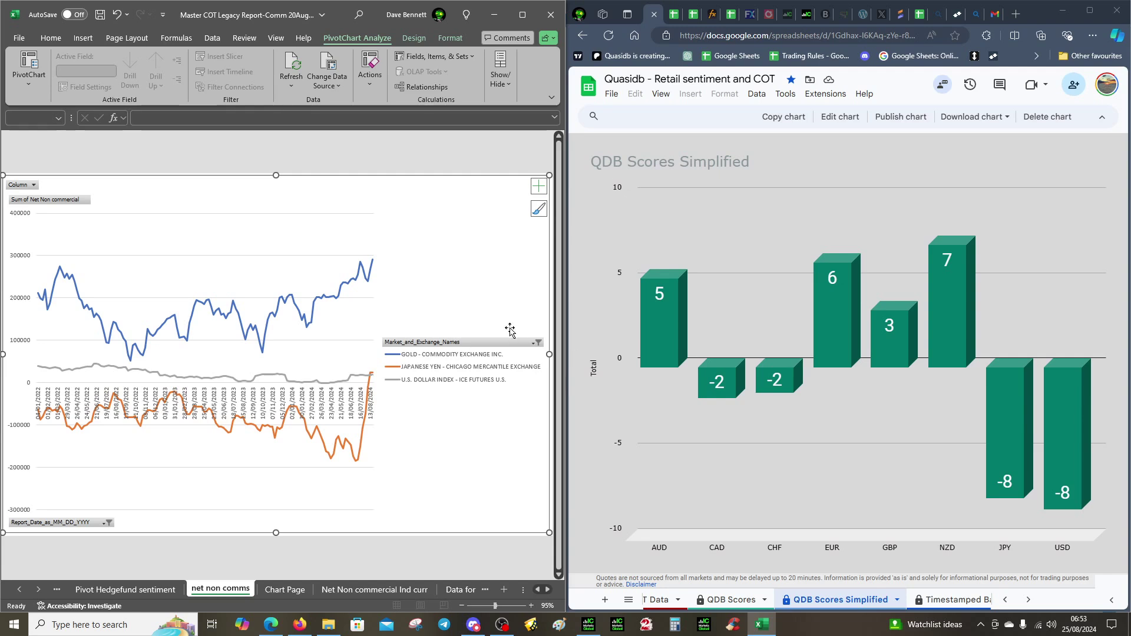
Swap GOLD for New Zealand Dollar in the chart's Market_and_Exchange_Names filter.
left_click(538, 343)
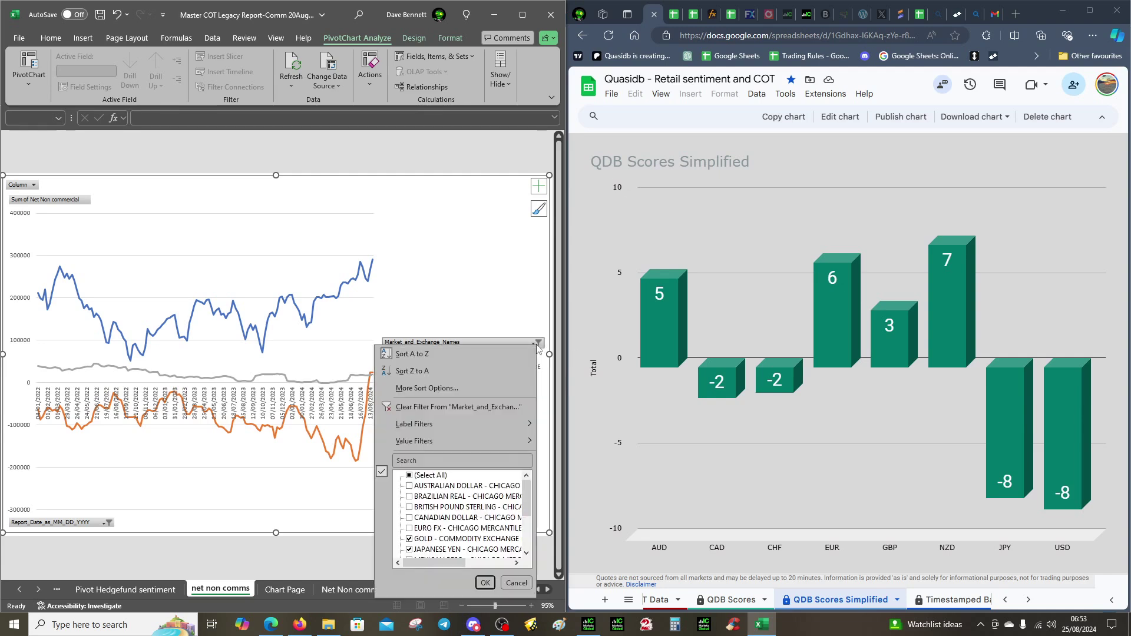
left_click(412, 538)
scroll(435, 519, "down", 2)
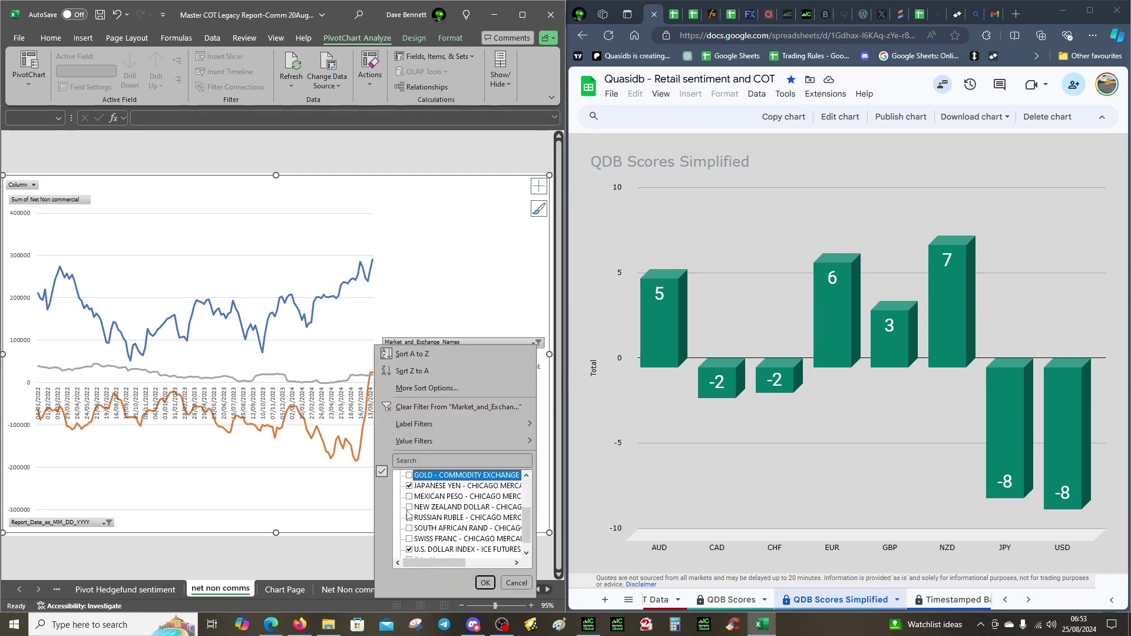
left_click(408, 507)
left_click(485, 582)
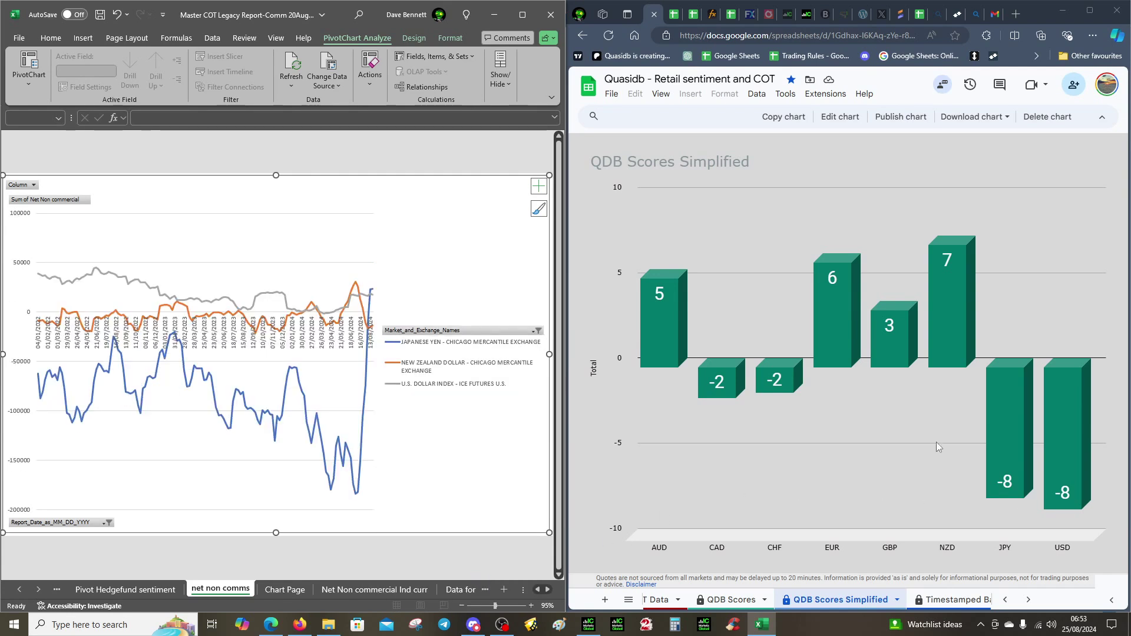
mouse_move(946, 301)
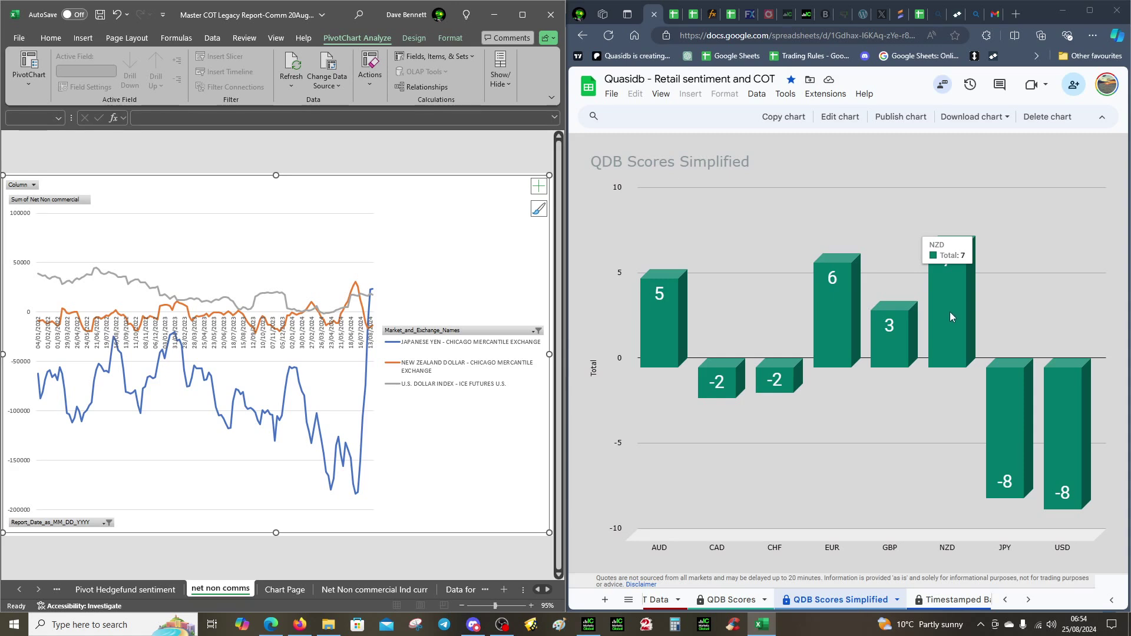
mouse_move(1008, 432)
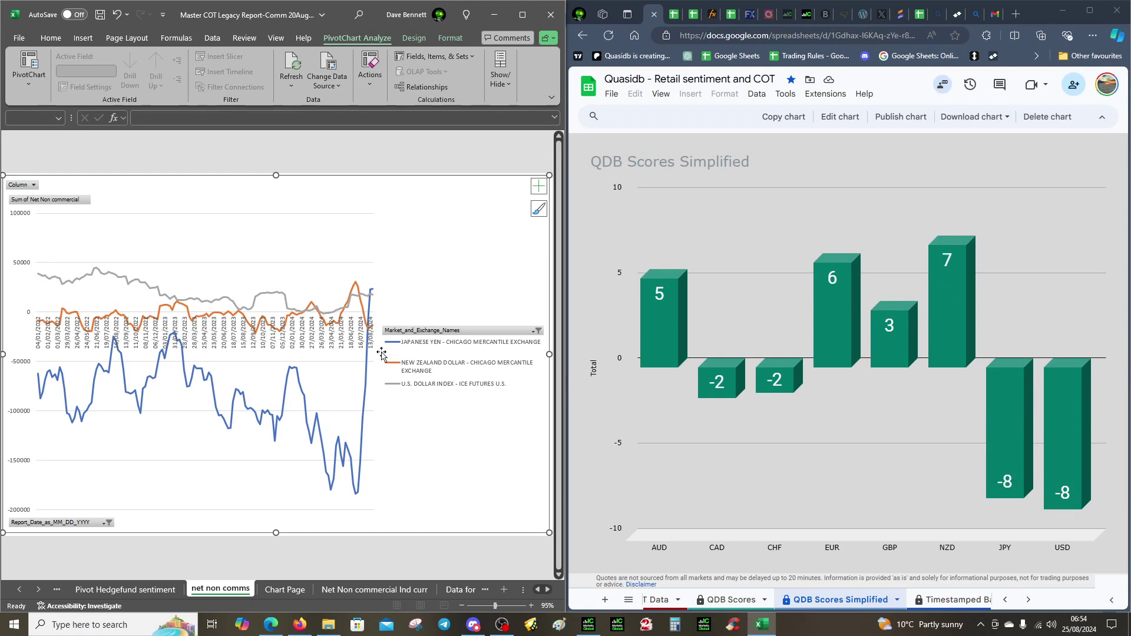
Swap New Zealand Dollar for Swiss Franc in the chart's market filter.
left_click(538, 330)
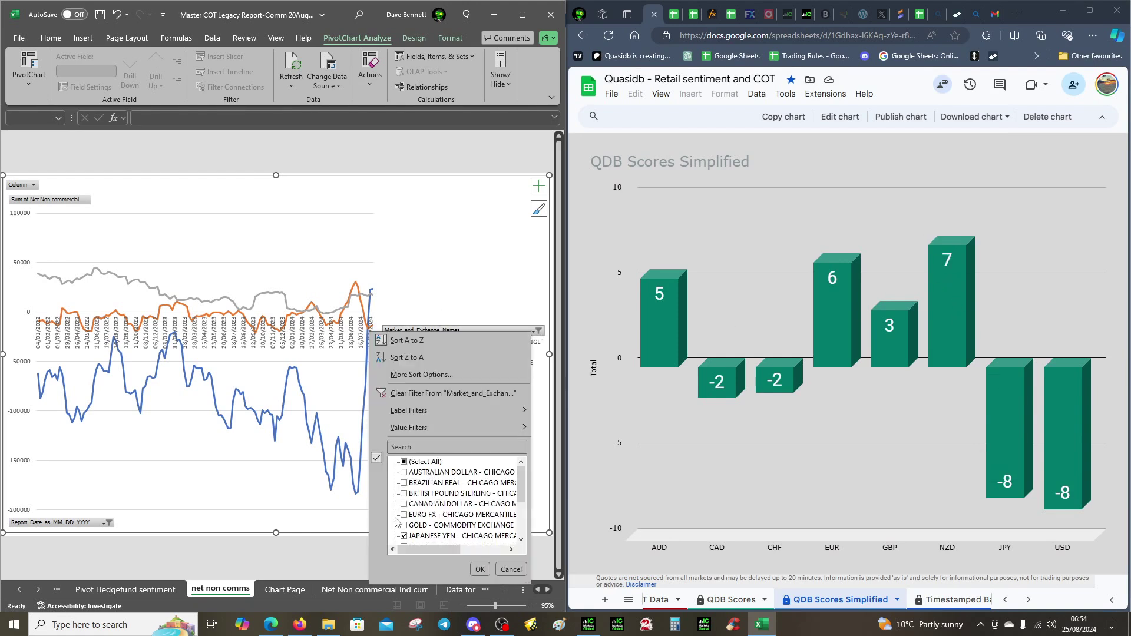
scroll(406, 526, "down", 2)
left_click(404, 494)
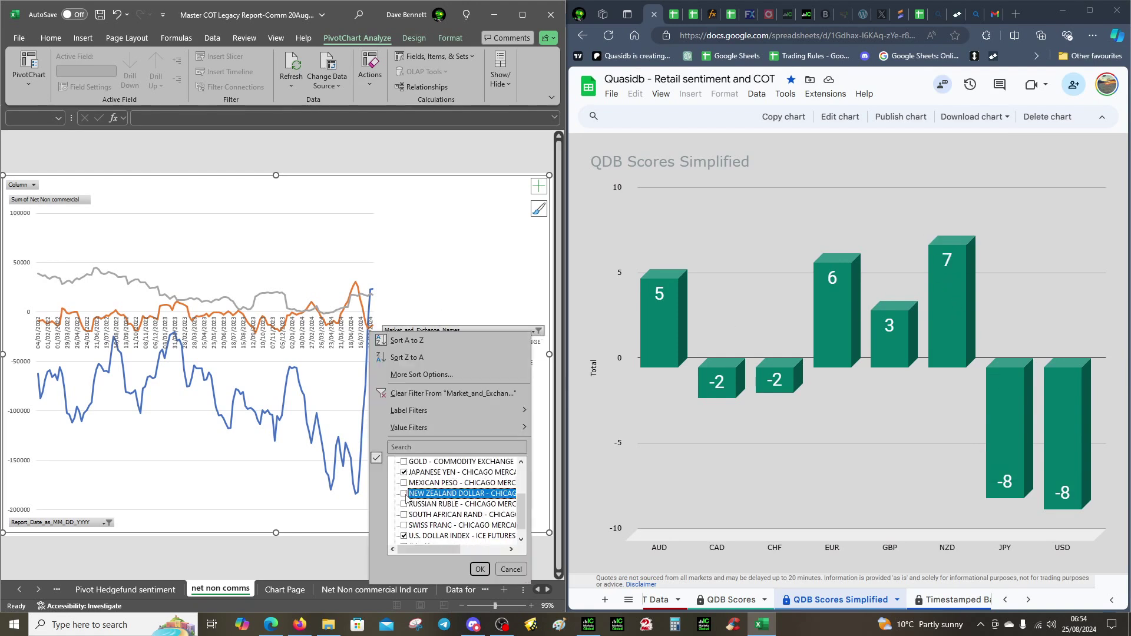
left_click(404, 525)
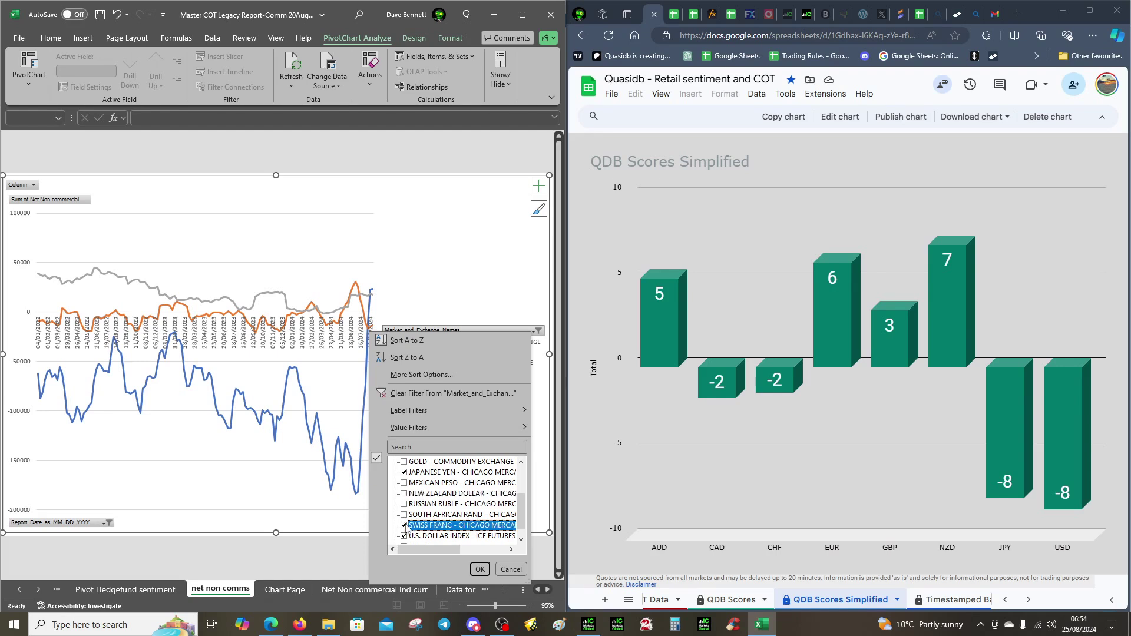
left_click(480, 569)
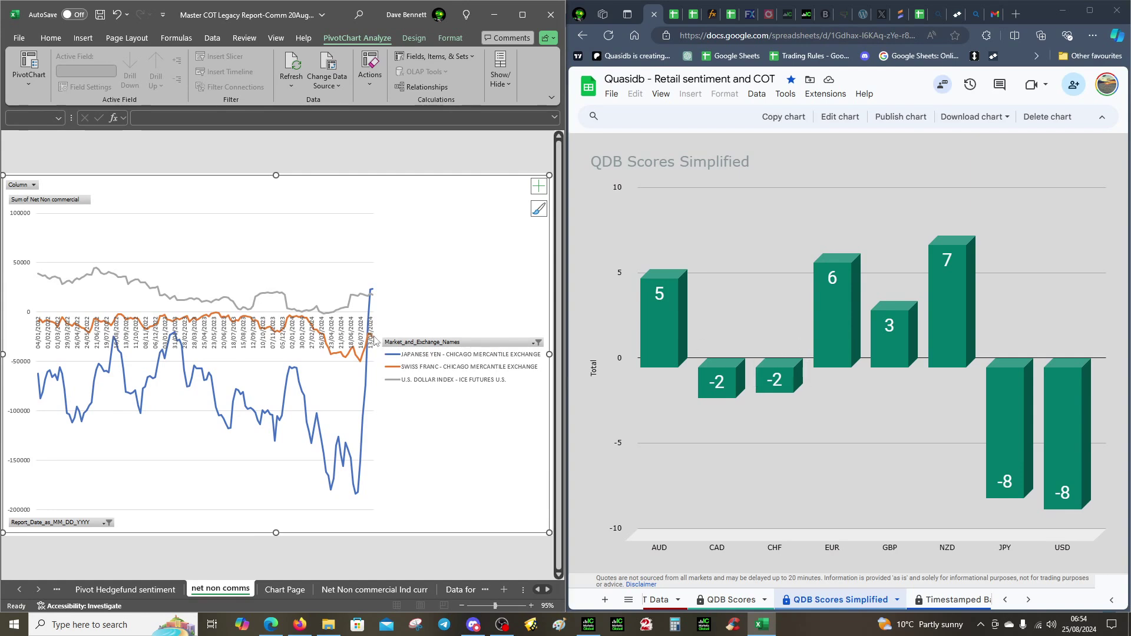
mouse_move(759, 382)
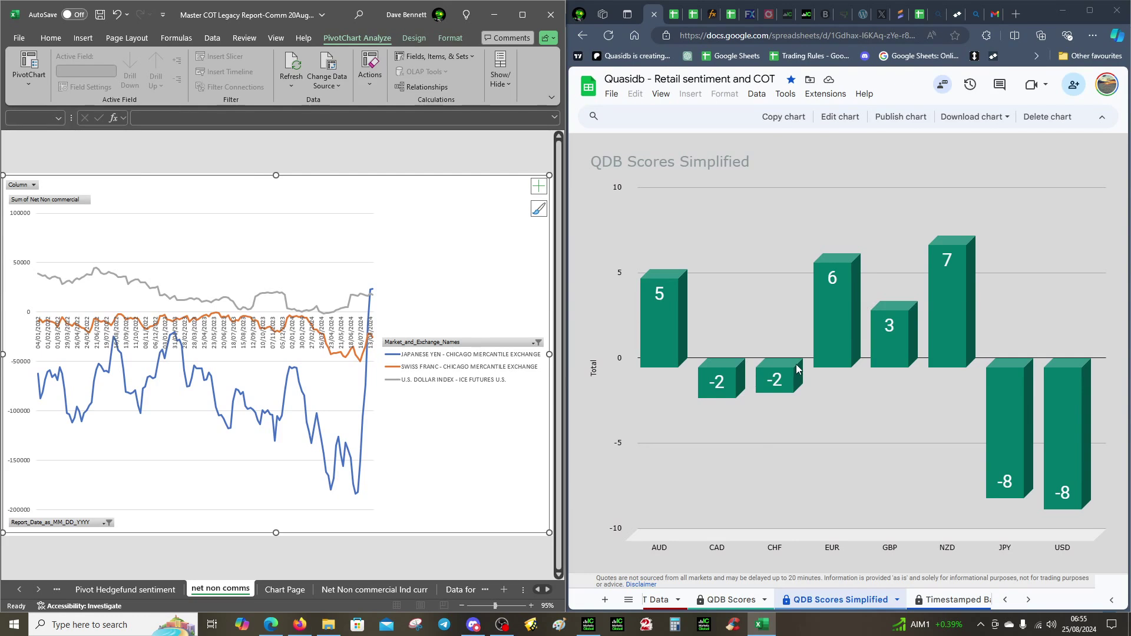
mouse_move(966, 306)
Filter the chart to Australian Dollar and British Pound Sterling, dropping Japanese Yen, U.S. Dollar Index and Swiss Franc.
left_click(536, 343)
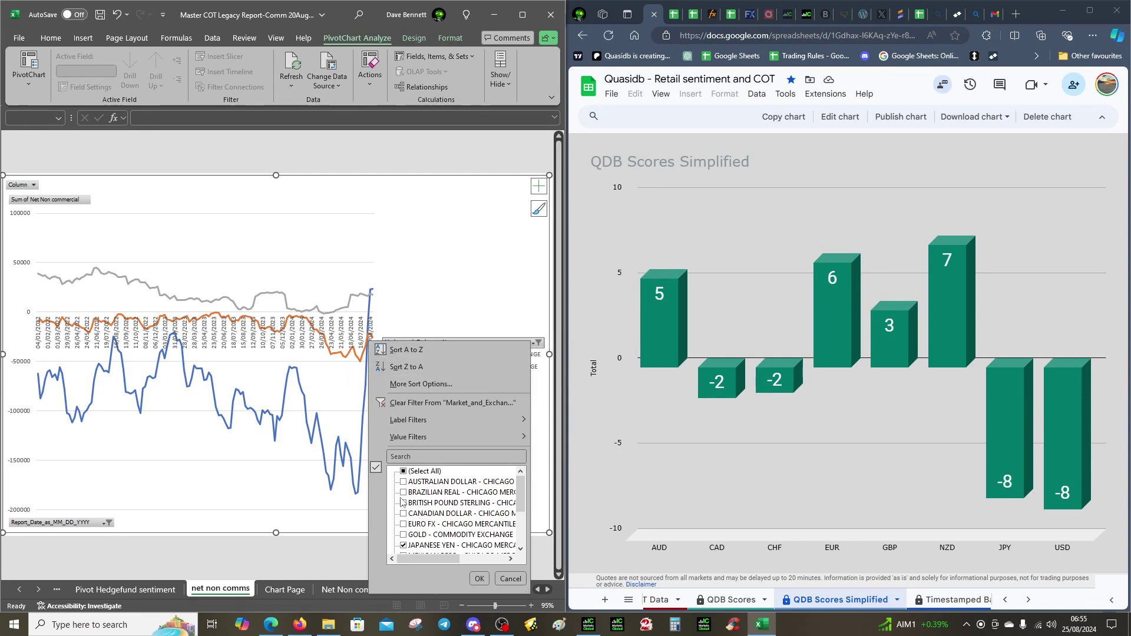
left_click(403, 482)
left_click(403, 545)
scroll(402, 535, "down", 2)
left_click(402, 535)
left_click(404, 545)
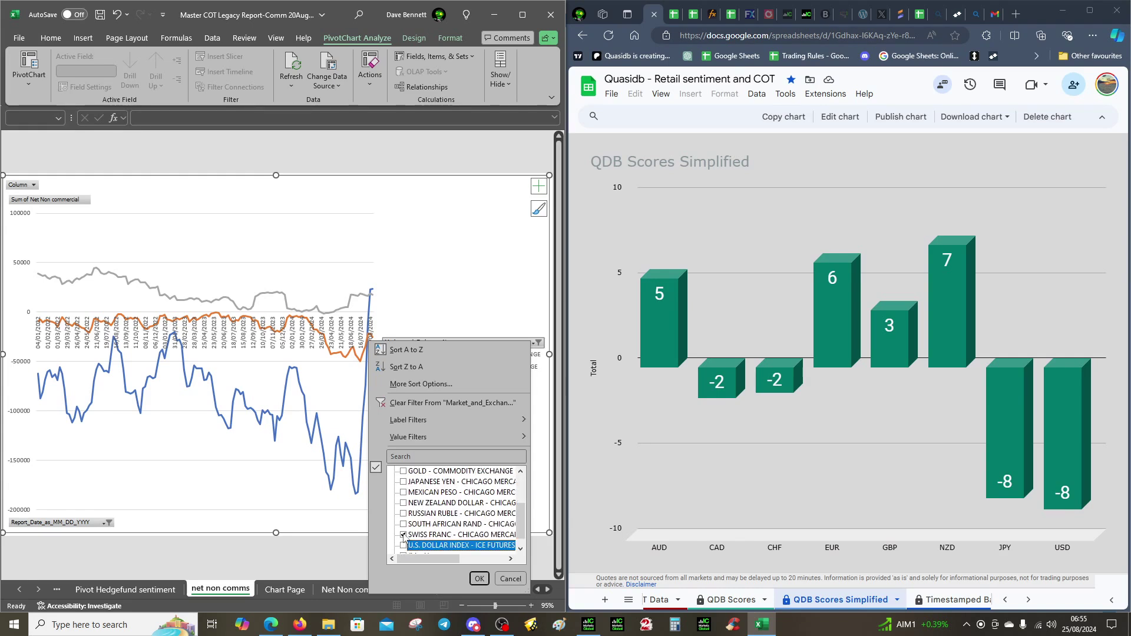
left_click(403, 534)
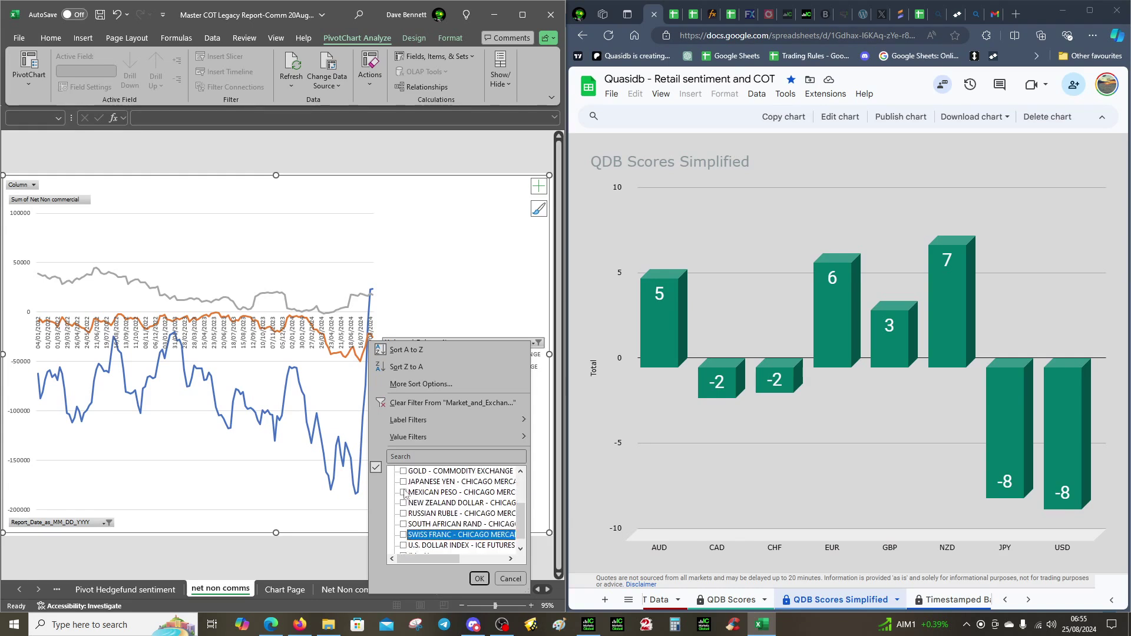
scroll(428, 507, "up", 2)
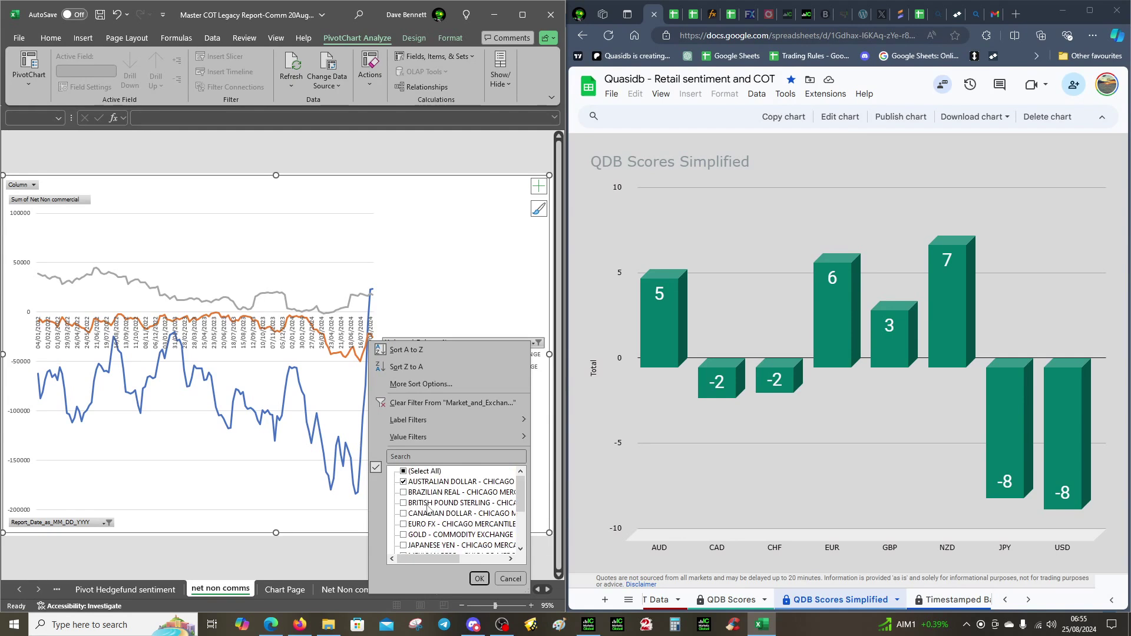
left_click(402, 503)
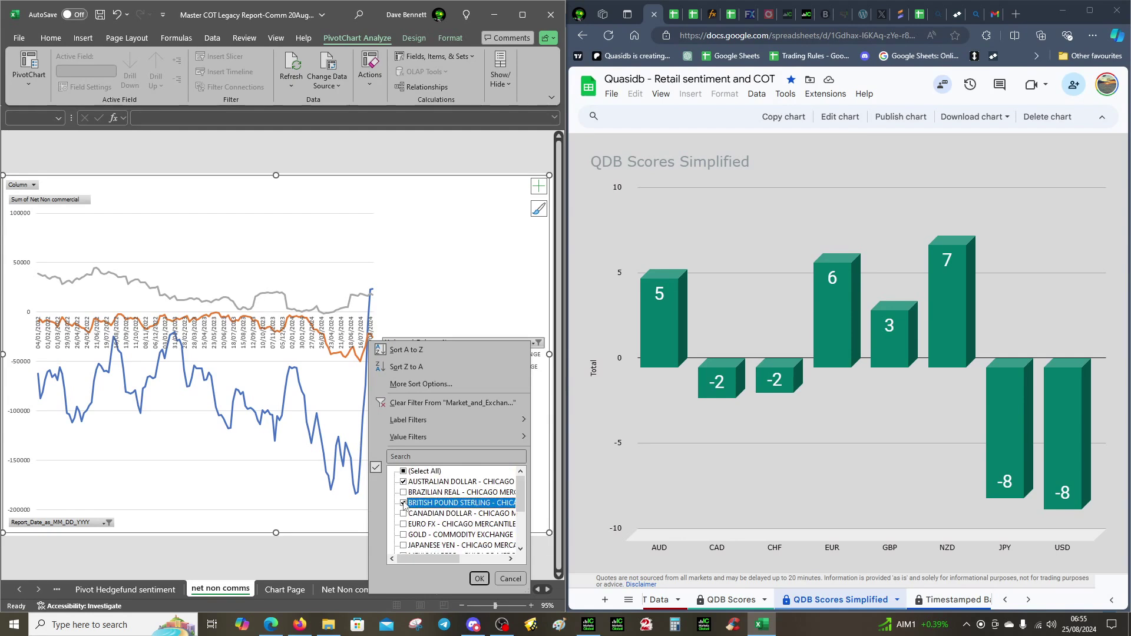
left_click(479, 579)
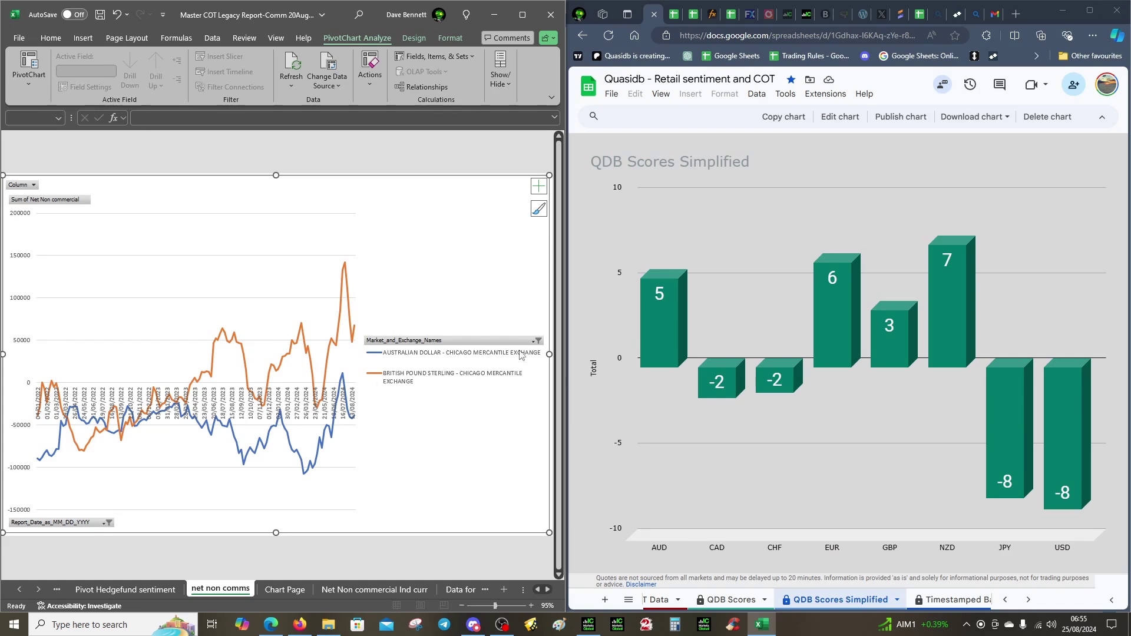
Filter the Market_and_Exchange_Names field to show British Pound Sterling and Euro FX, dropping Australian Dollar.
left_click(536, 341)
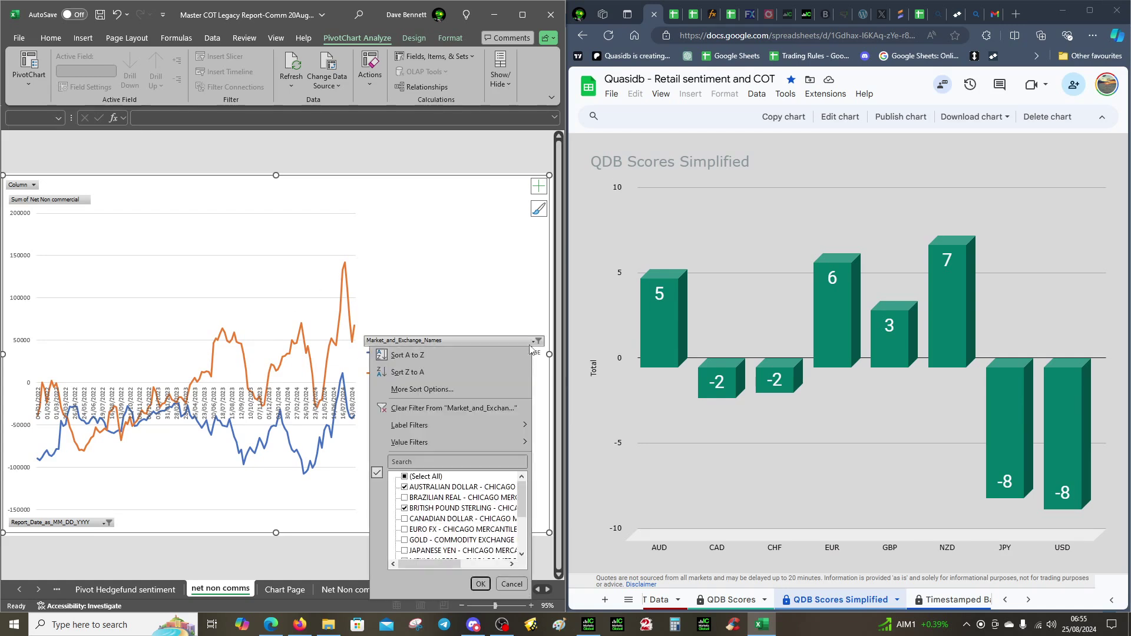
left_click(406, 530)
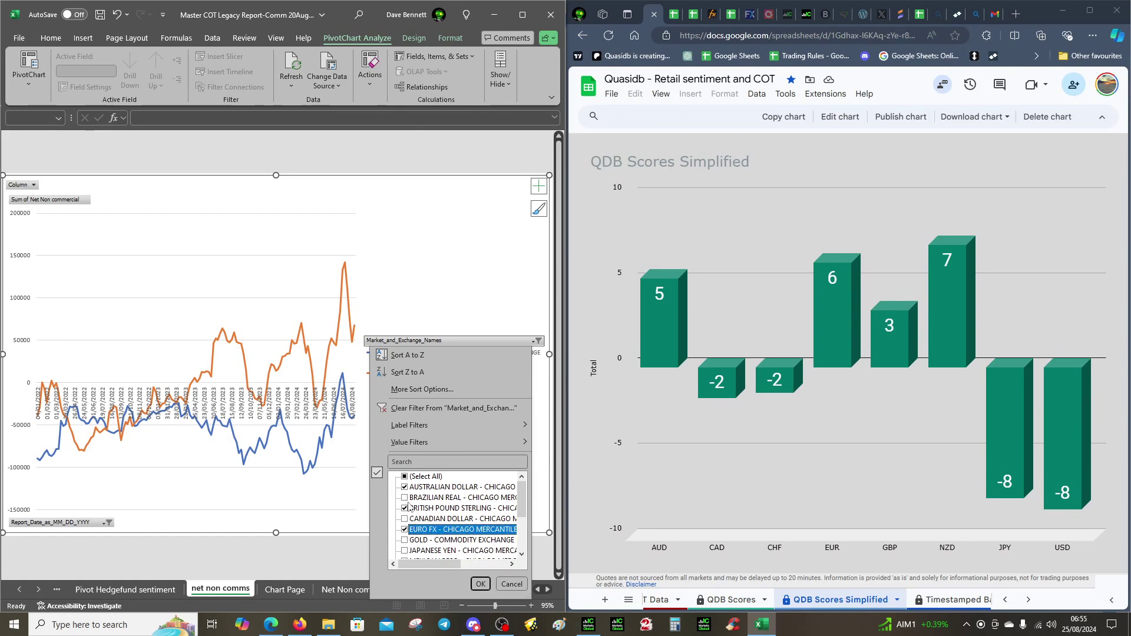
left_click(405, 487)
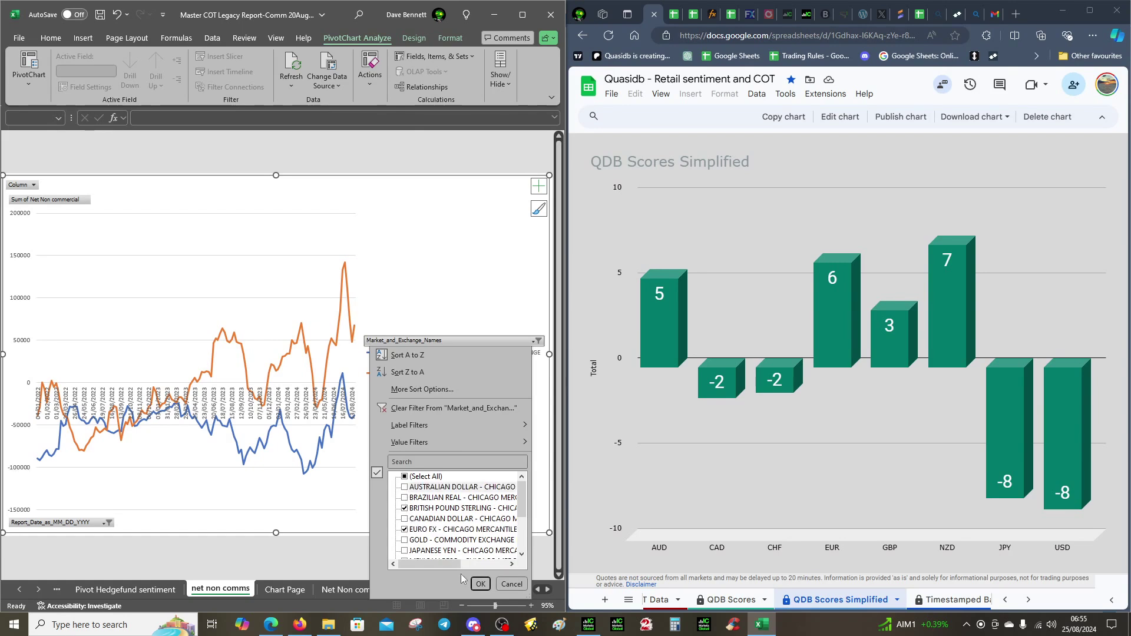
left_click(477, 582)
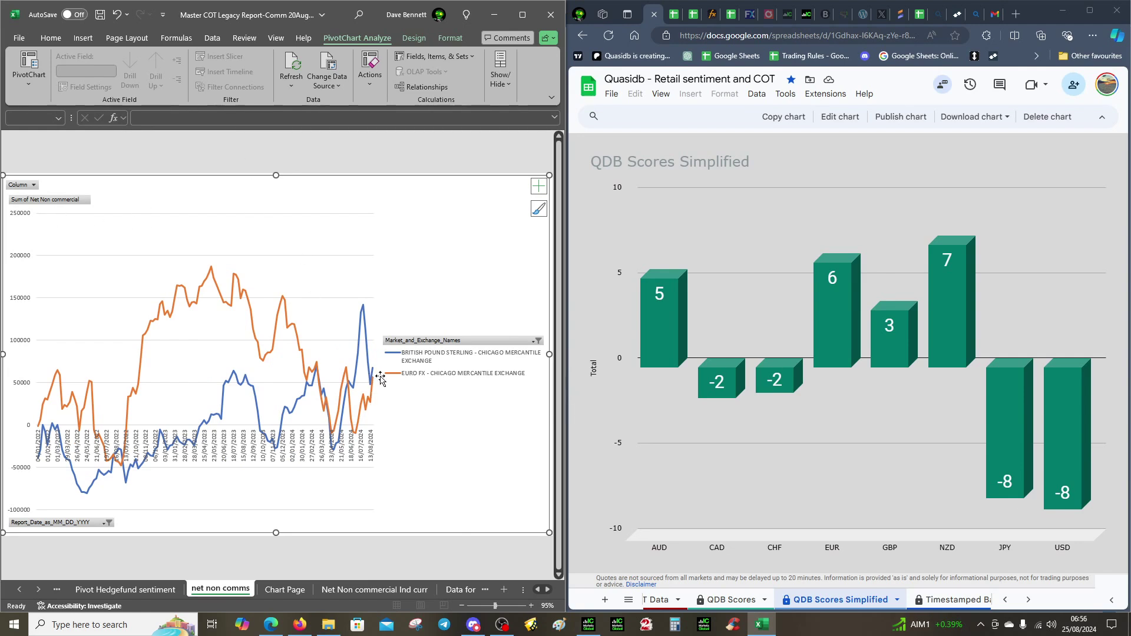
mouse_move(372, 386)
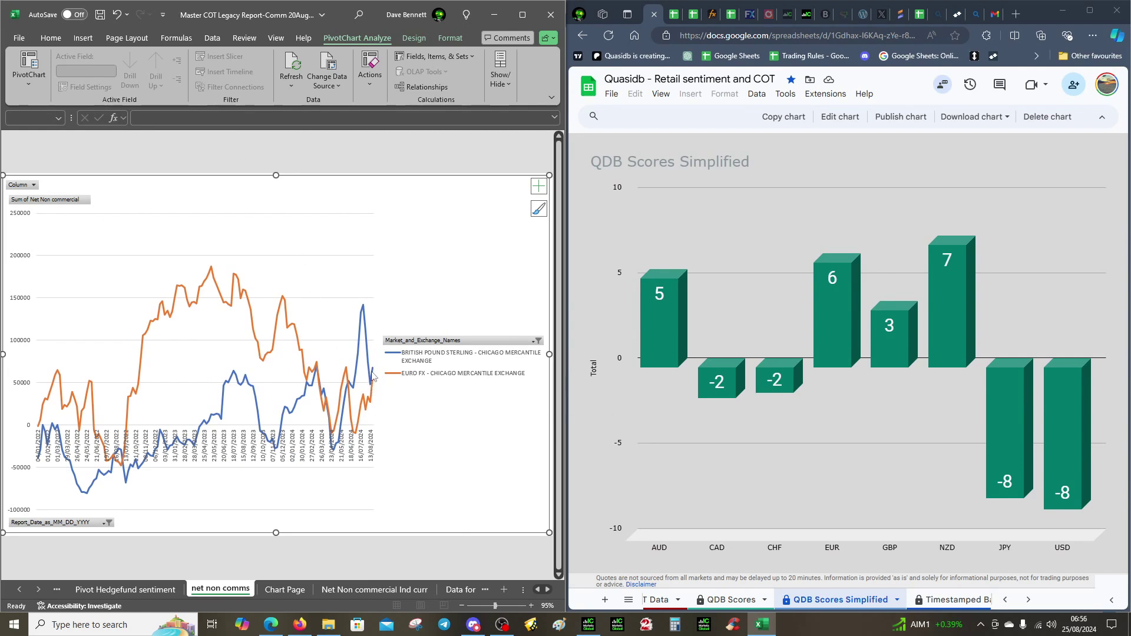